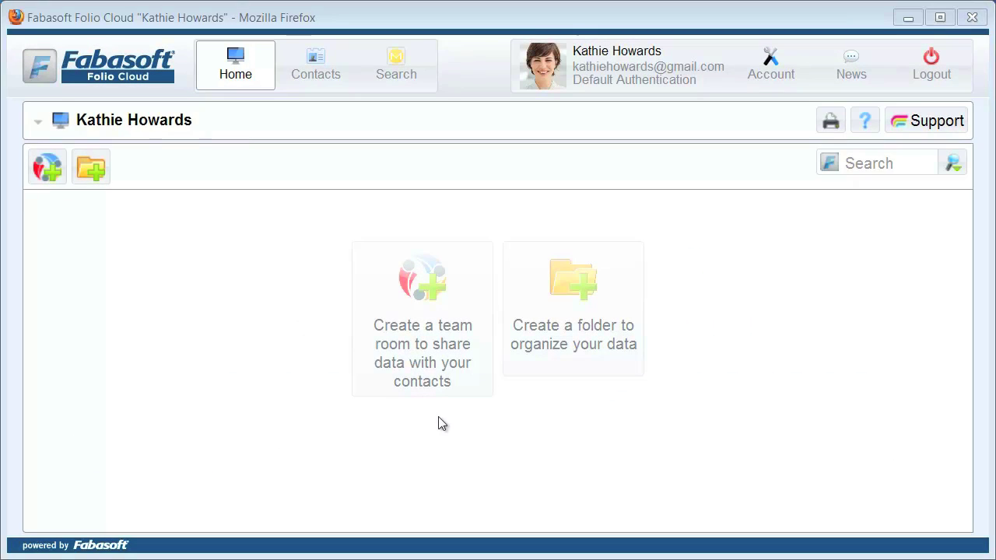
# Create a new team room named 'Building Project'.
pyautogui.click(428, 302)
pyautogui.write('Building Project')
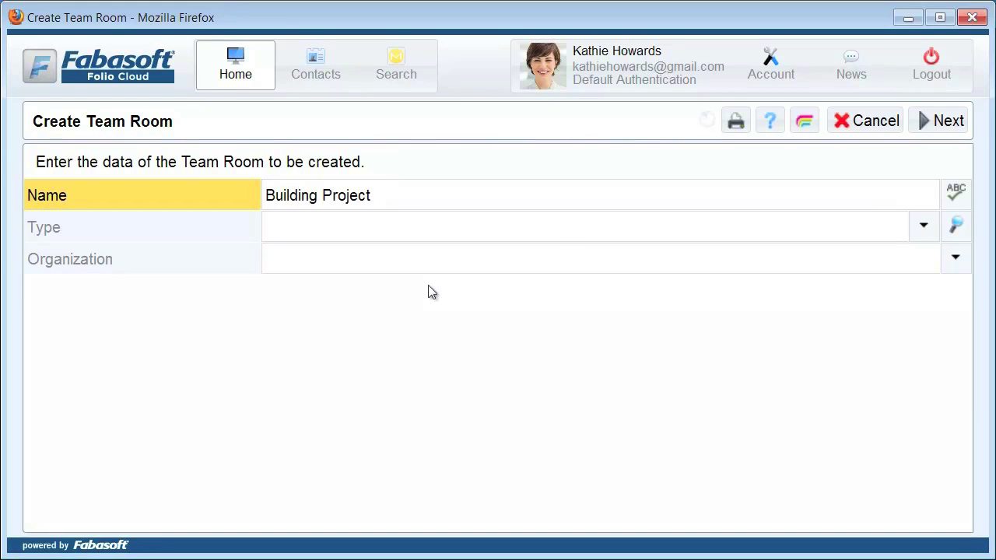
pyautogui.click(942, 122)
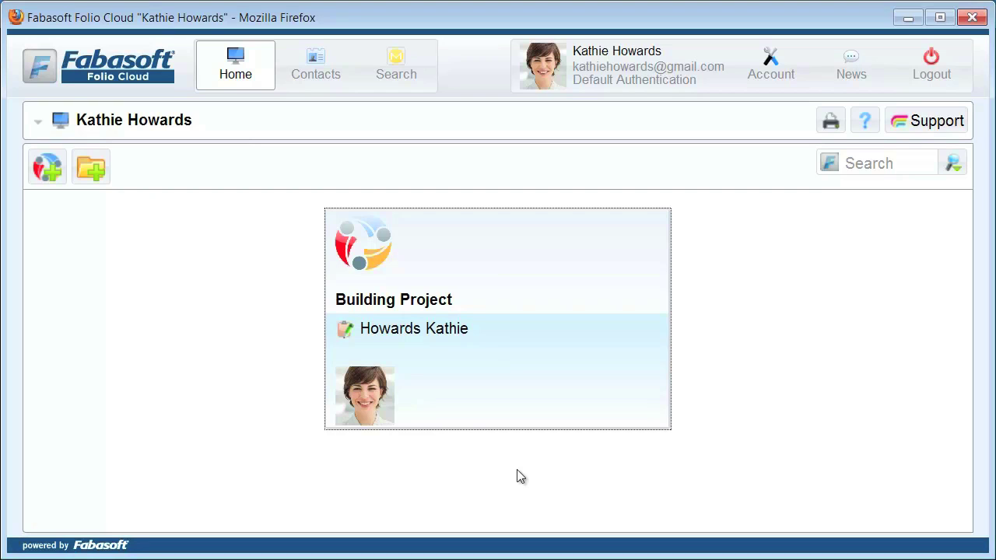
# Open the Building Project team room from its card on the Home page.
pyautogui.click(494, 261)
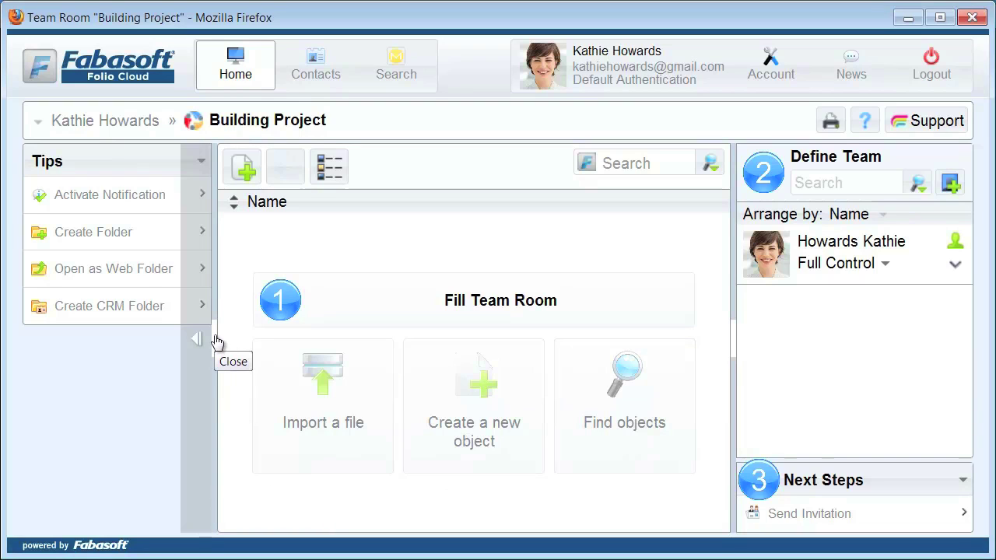
# Hide the tips and import the Office Floor Plan file into Building Project.
pyautogui.click(199, 343)
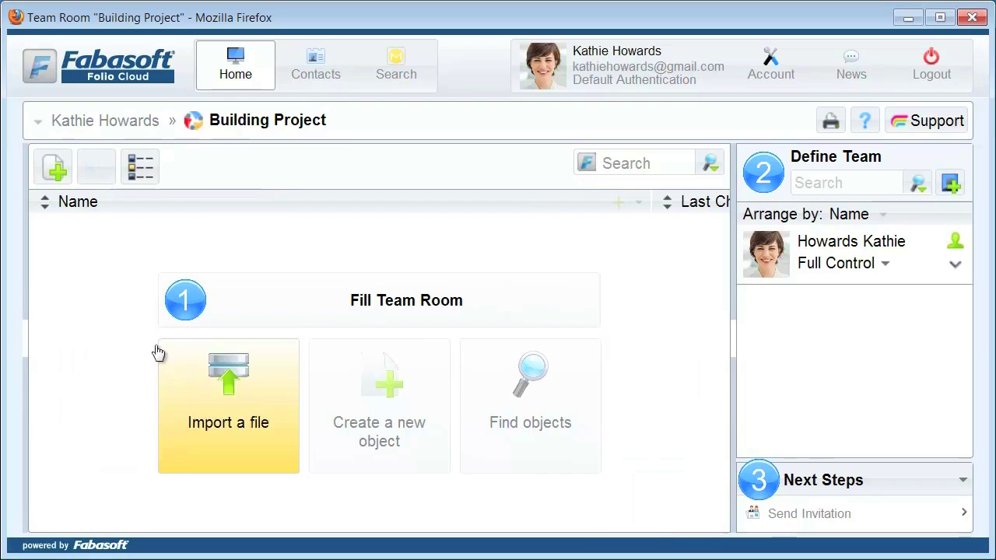
pyautogui.click(224, 400)
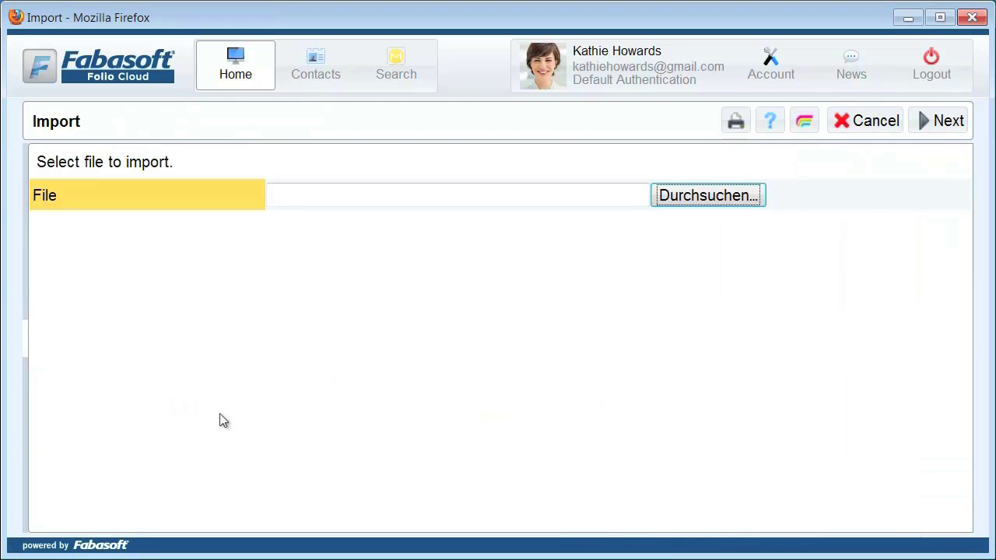
pyautogui.click(683, 198)
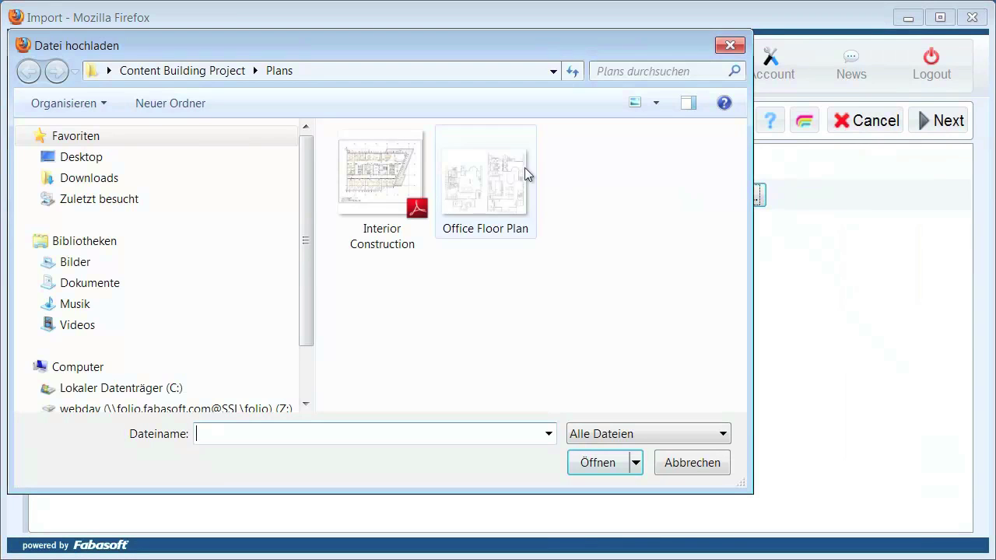
pyautogui.click(497, 168)
pyautogui.click(588, 466)
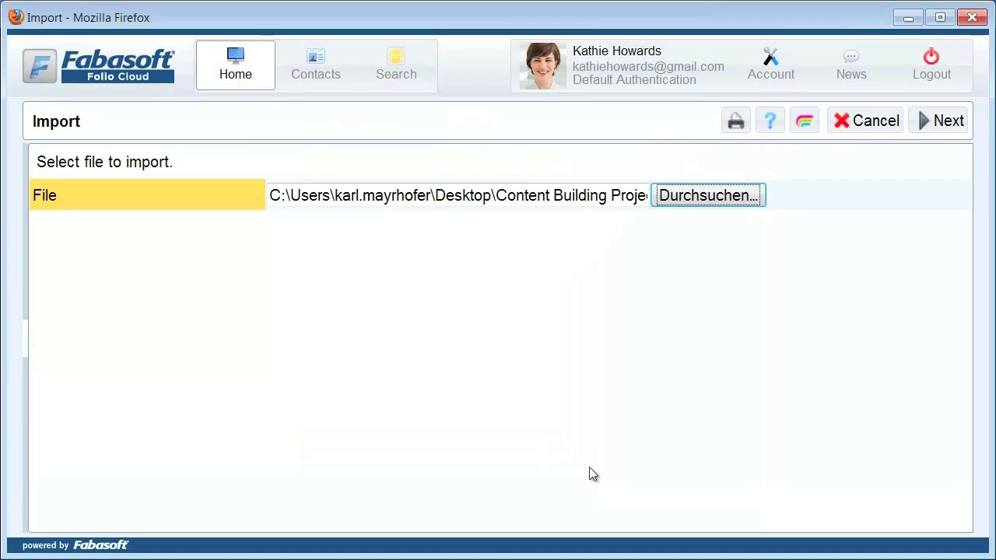
pyautogui.click(943, 122)
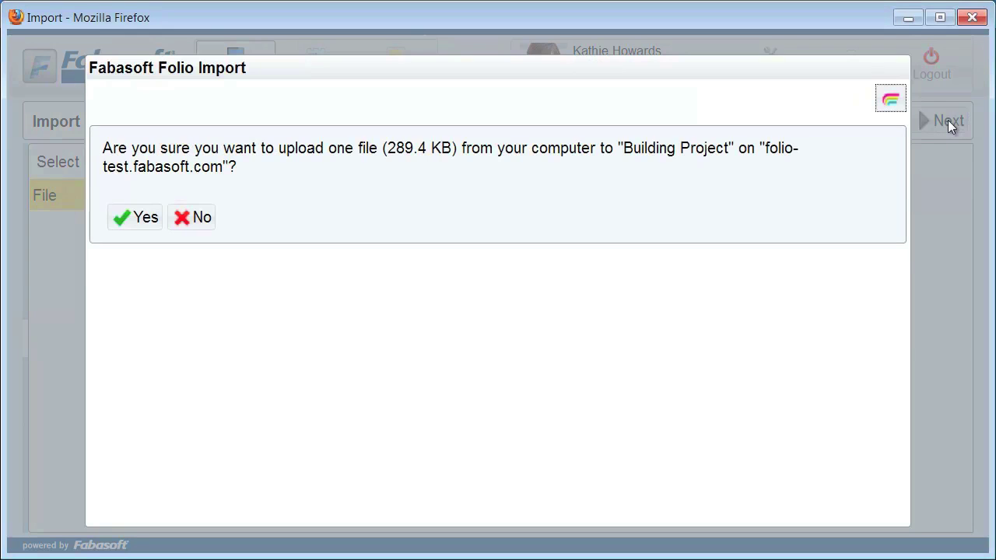
pyautogui.click(137, 222)
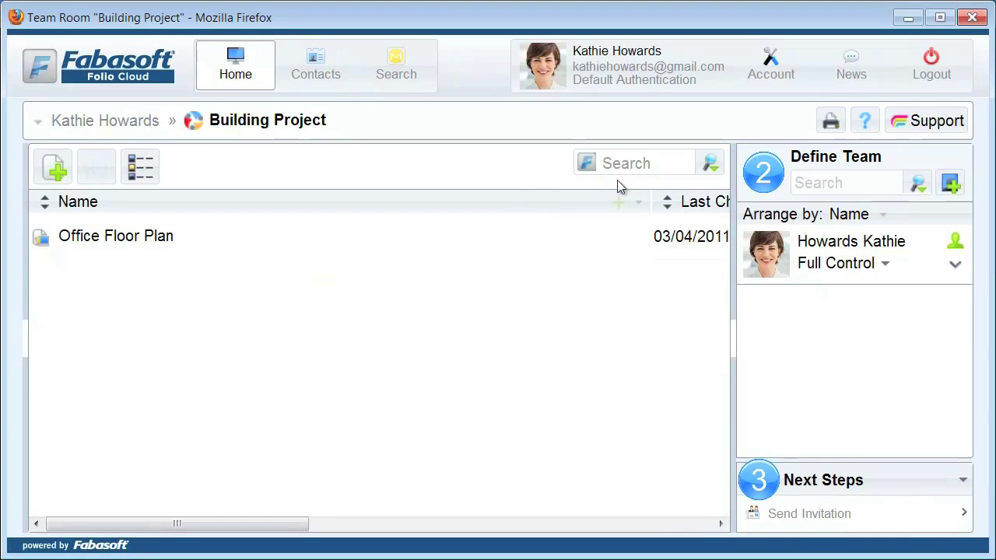
# Resize the Name and Last Change on/at columns to reveal Last Change by.
pyautogui.doubleClick(651, 203)
pyautogui.moveTo(511, 219); pyautogui.dragTo(227, 230)
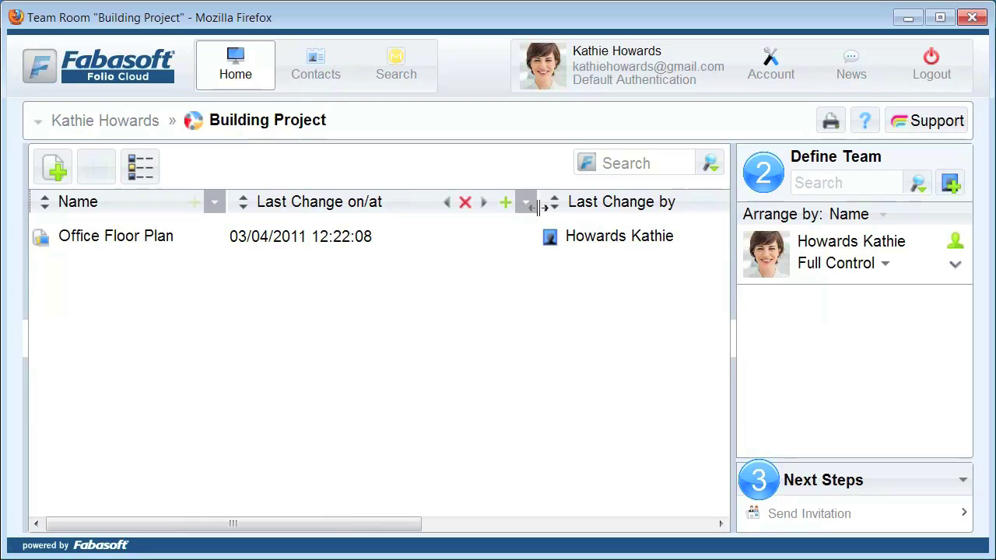
pyautogui.moveTo(537, 207); pyautogui.dragTo(447, 215)
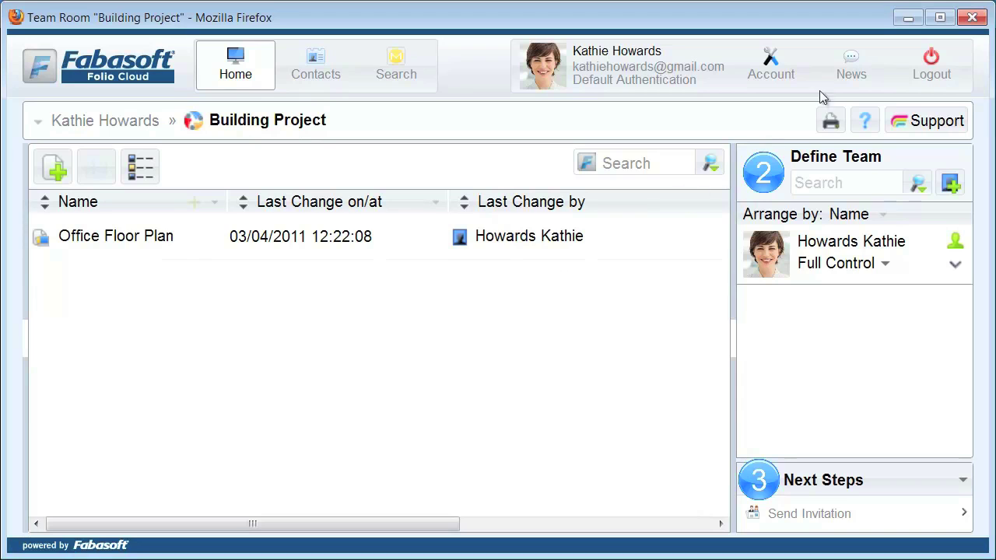
# Check the Documents, Pictures and Plans subfolders of the Content Building Project desktop folder.
pyautogui.click(904, 19)
pyautogui.doubleClick(82, 70)
pyautogui.doubleClick(448, 151)
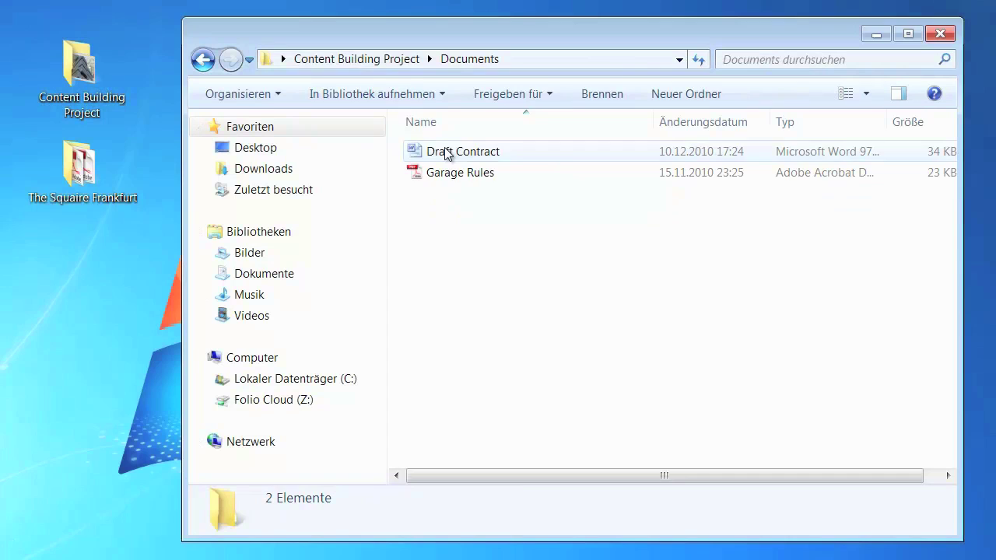
pyautogui.click(403, 60)
pyautogui.doubleClick(433, 169)
pyautogui.press('BackSpace')
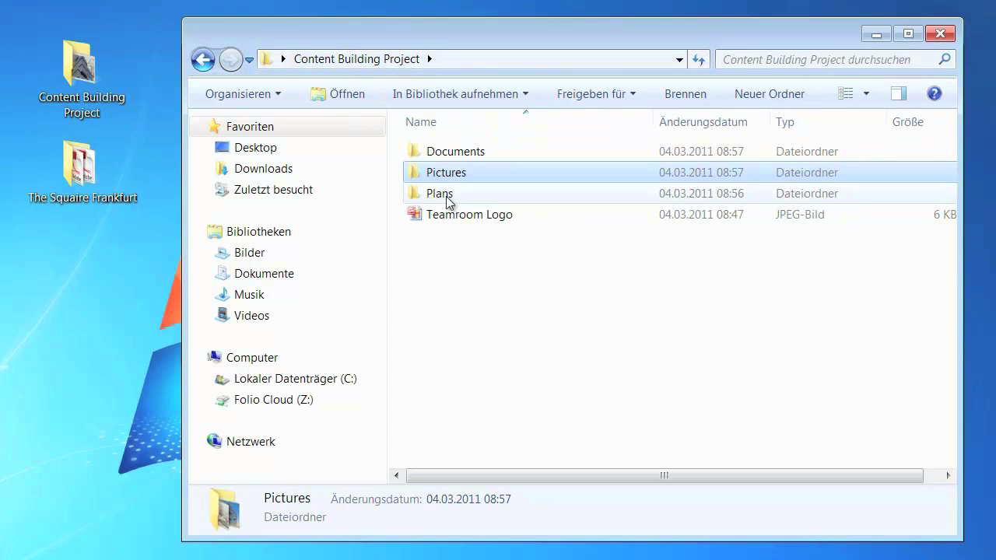
pyautogui.doubleClick(440, 194)
pyautogui.click(374, 61)
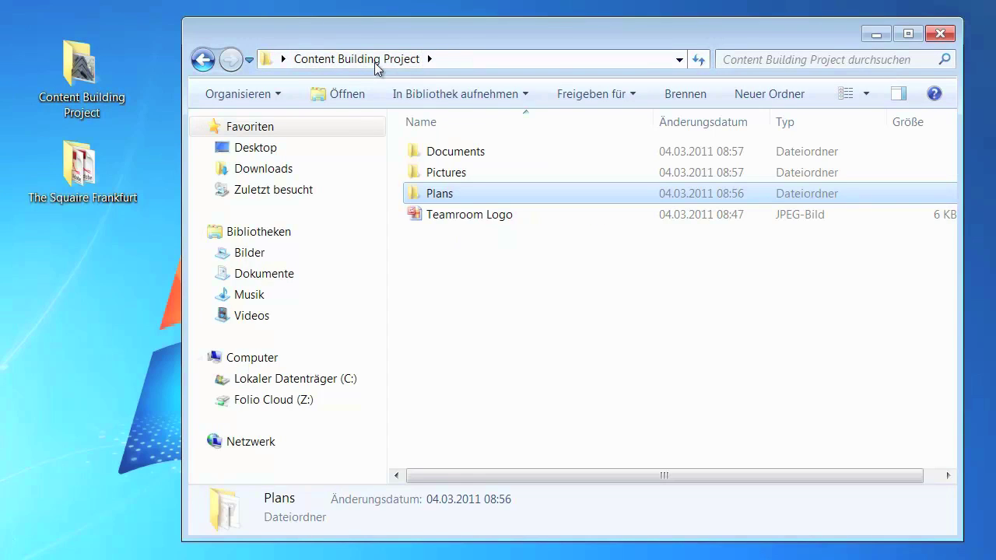
pyautogui.click(925, 37)
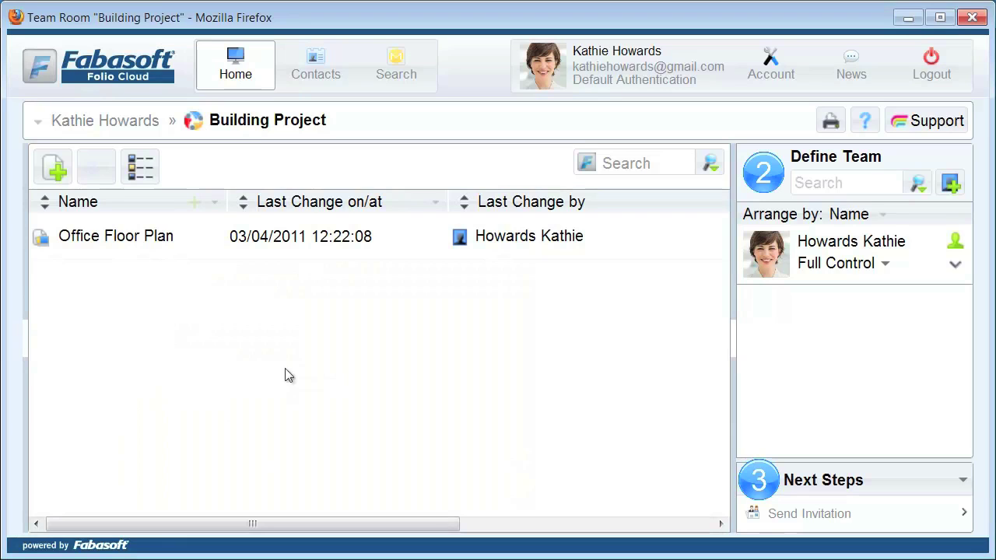
# Drag the Content Building Project desktop folder into the team room and confirm uploading its 7 files.
pyautogui.moveTo(6, 322); pyautogui.dragTo(164, 328)
pyautogui.moveTo(600, 207); pyautogui.dragTo(569, 212)
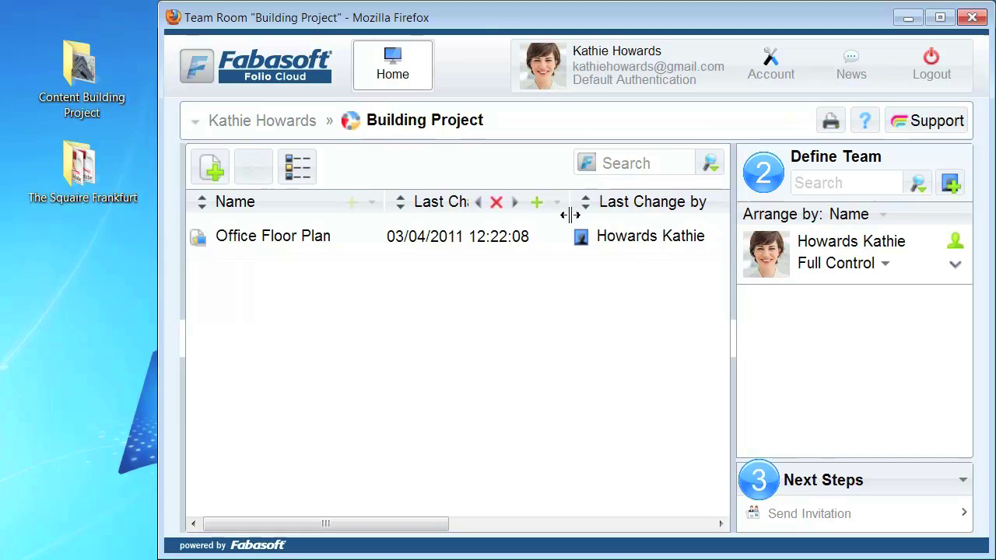
pyautogui.click(82, 74)
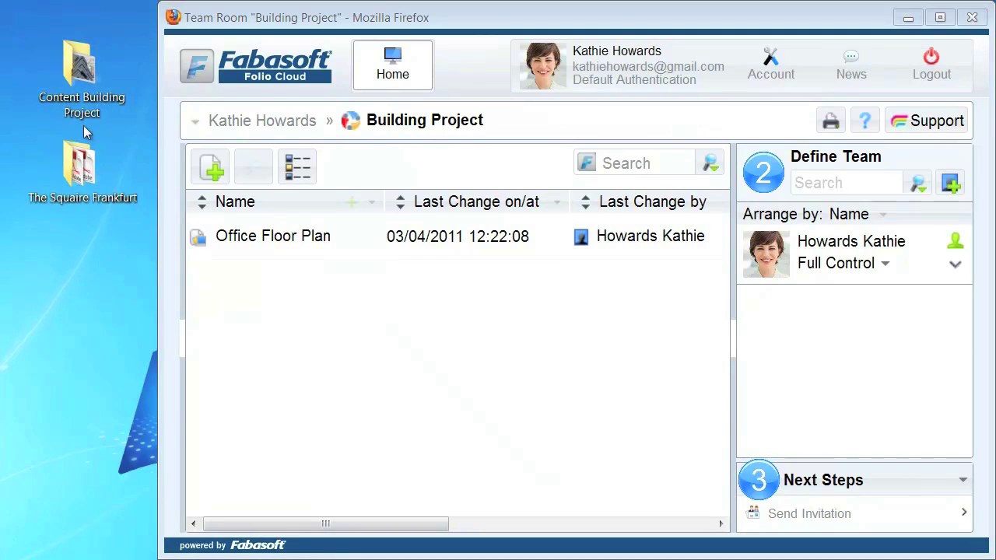
pyautogui.click(236, 337)
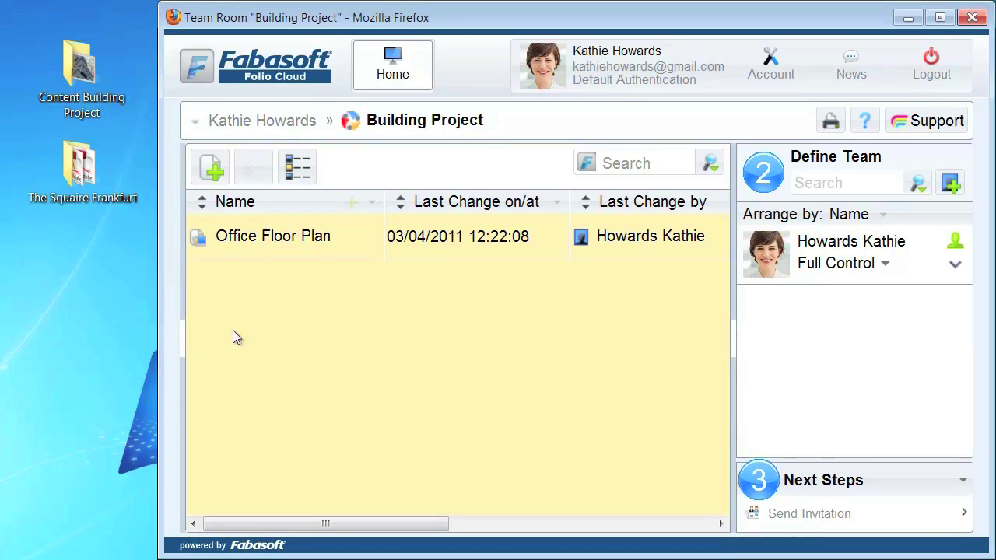
pyautogui.moveTo(304, 342); pyautogui.dragTo(305, 342)
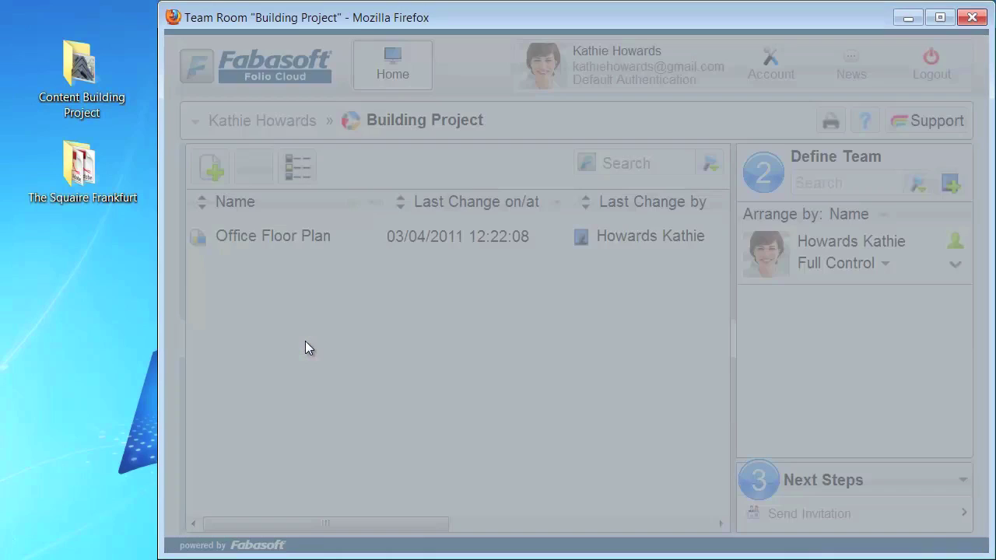
pyautogui.click(253, 220)
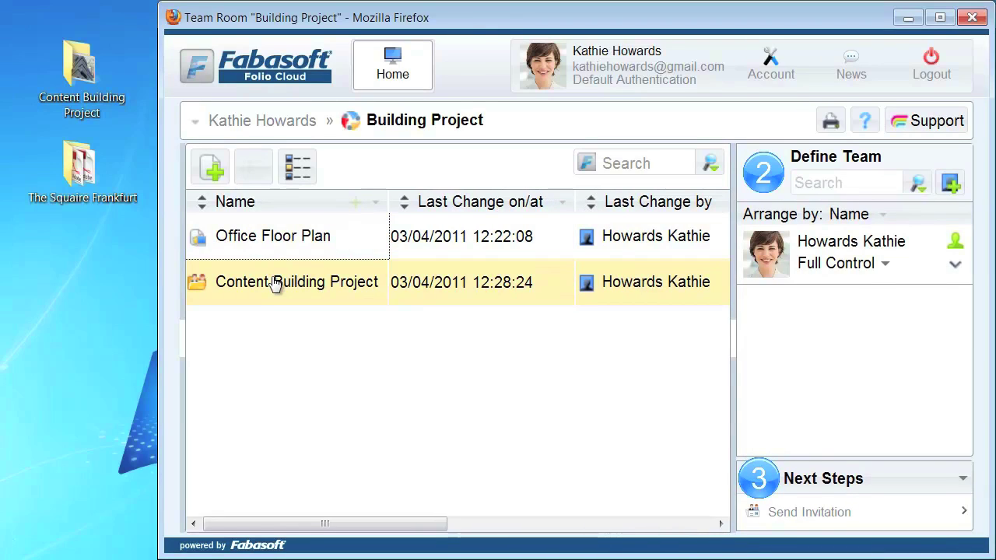
# Browse the Documents, Pictures and Plans subfolders, ending back in Content Building Project.
pyautogui.doubleClick(273, 284)
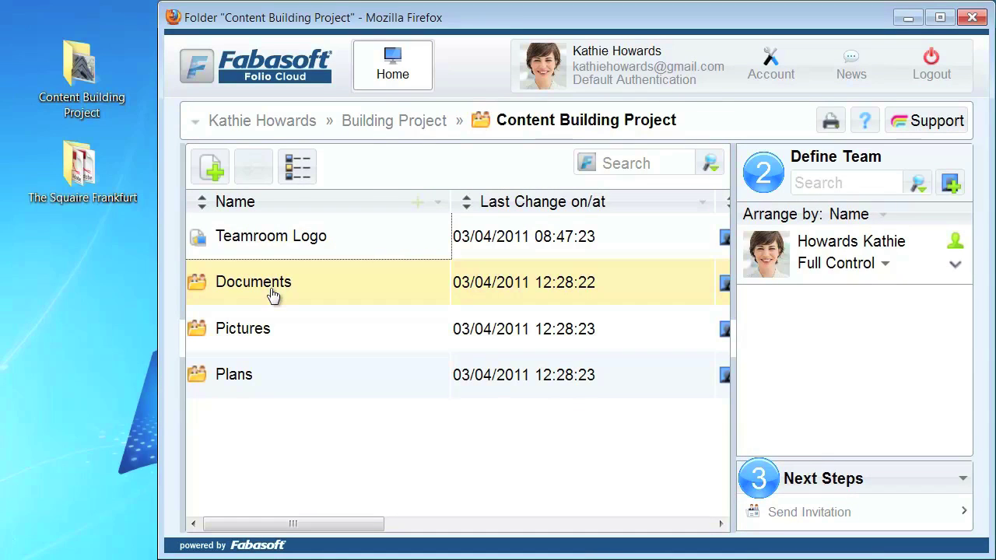
pyautogui.doubleClick(272, 294)
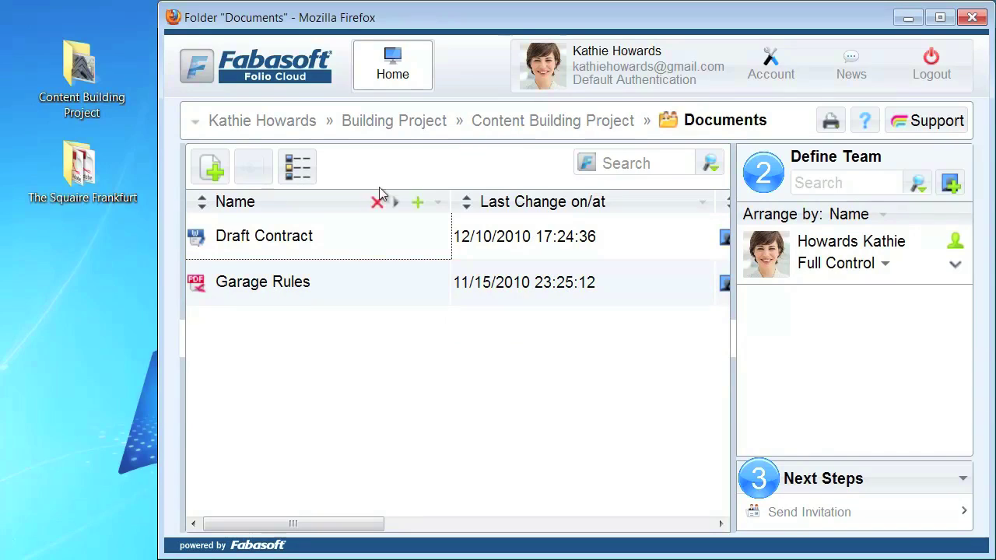
pyautogui.click(506, 122)
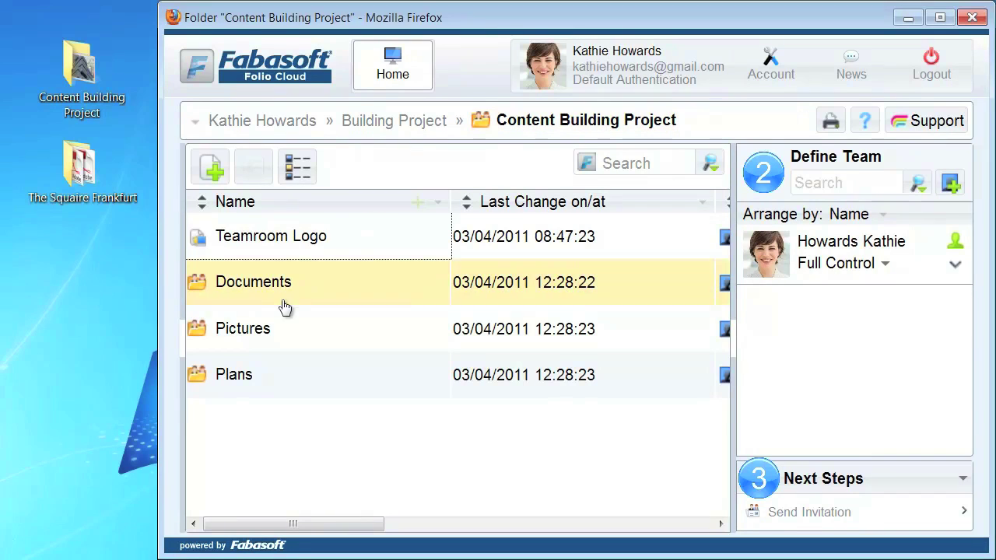
pyautogui.doubleClick(260, 329)
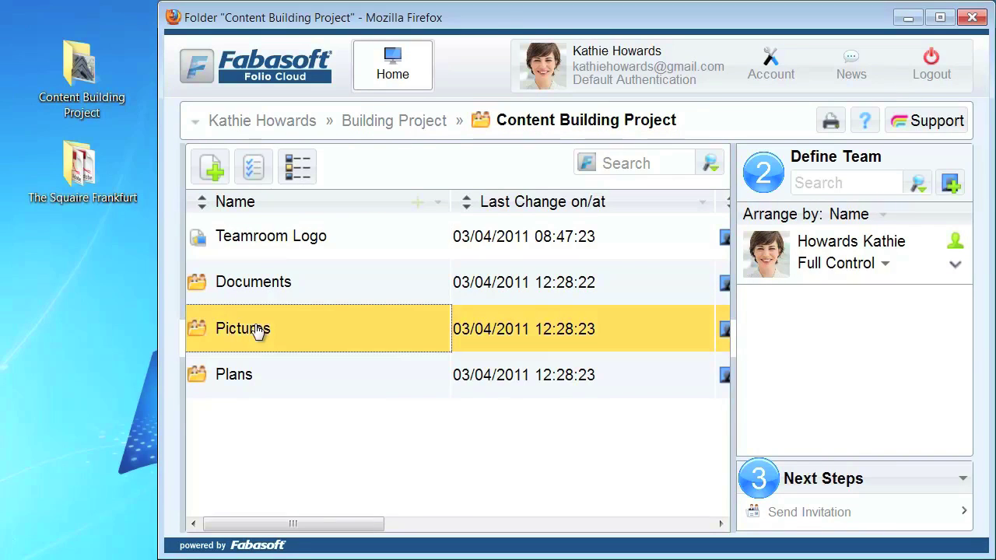
pyautogui.click(508, 125)
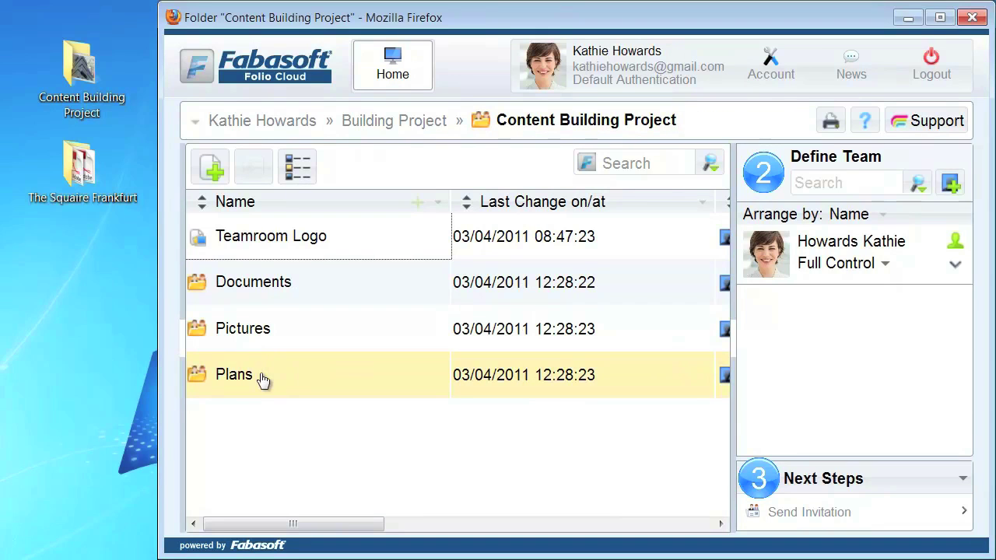
pyautogui.doubleClick(263, 379)
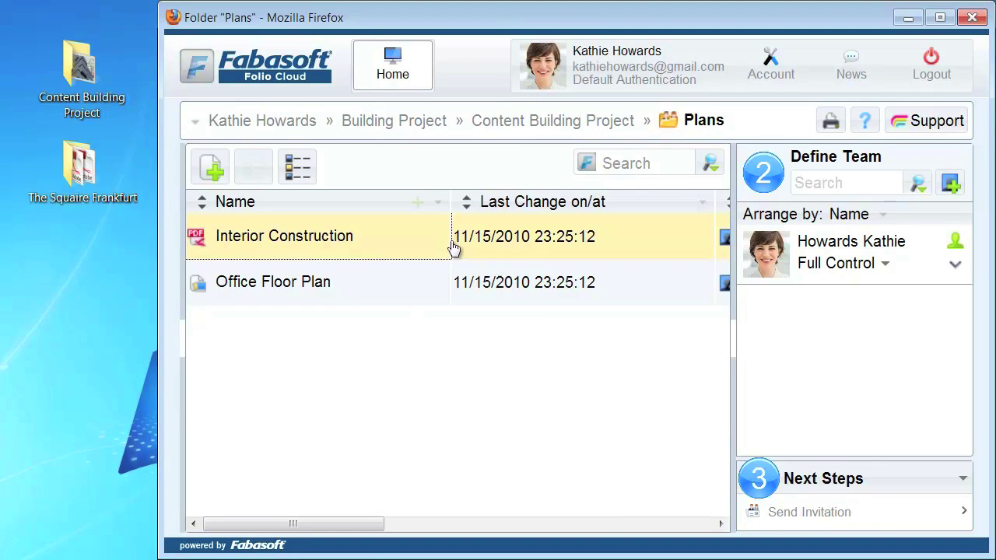
pyautogui.click(509, 124)
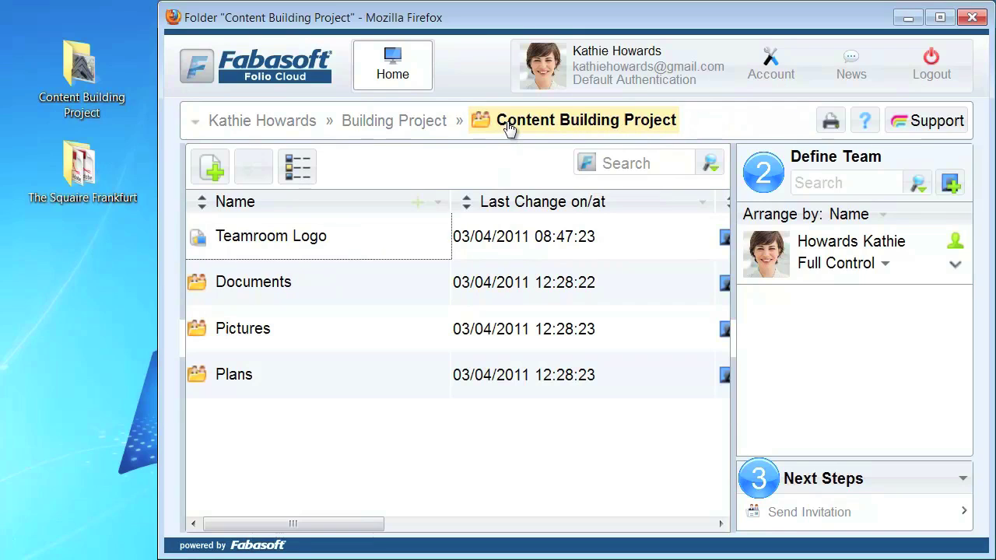
# Copy The Squaire Frankfurt desktop folder and paste it into Building Project, confirming the 3-file upload.
pyautogui.click(413, 125)
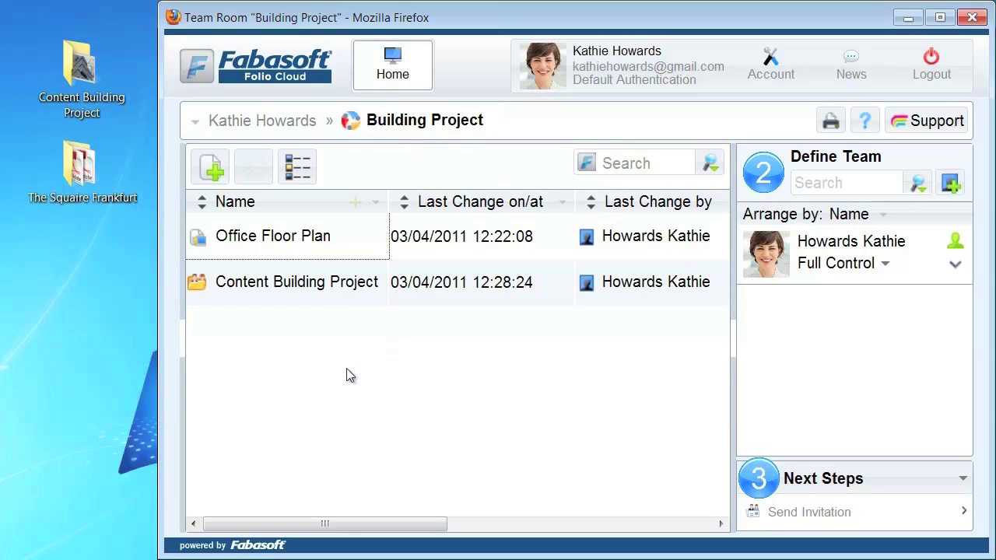
pyautogui.click(77, 177)
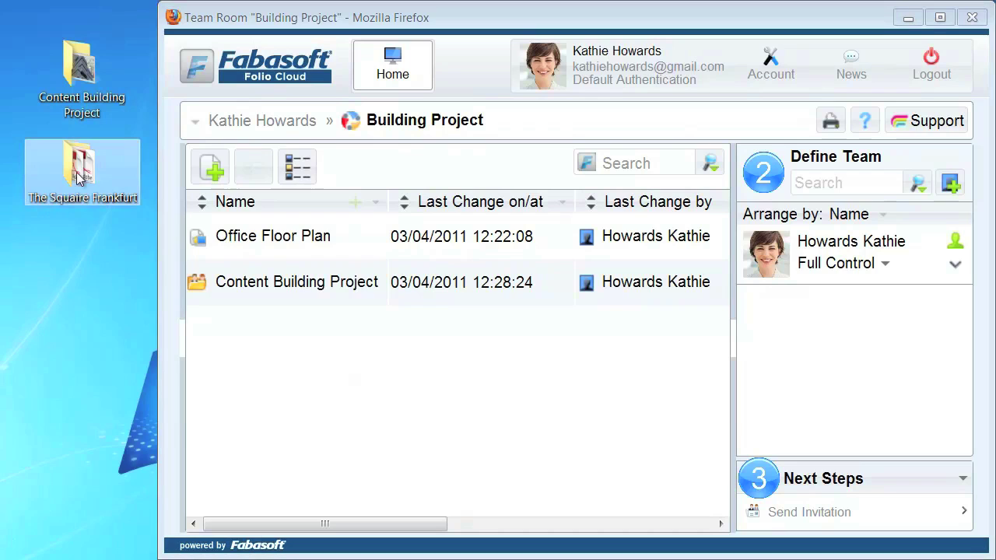
pyautogui.rightClick(78, 175)
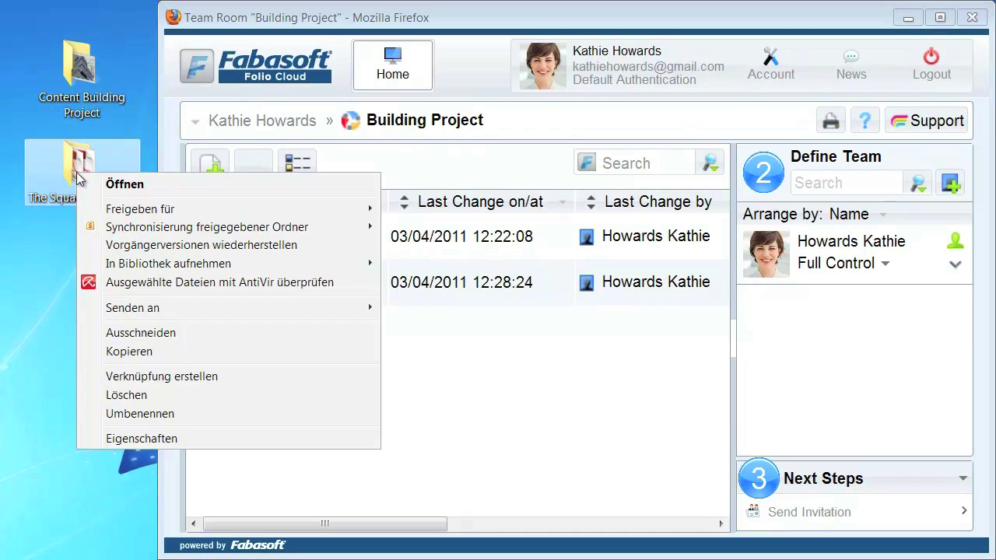
pyautogui.click(127, 353)
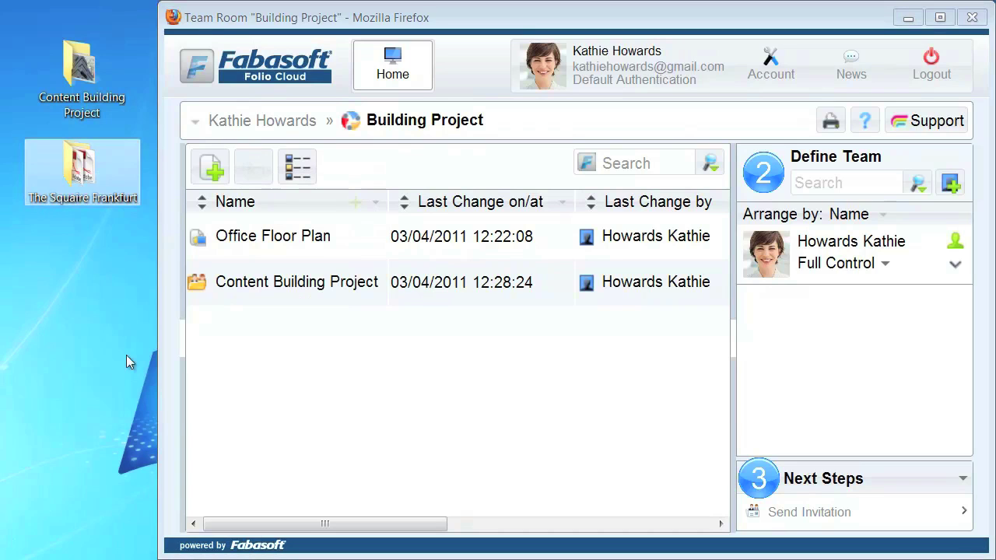
pyautogui.rightClick(261, 369)
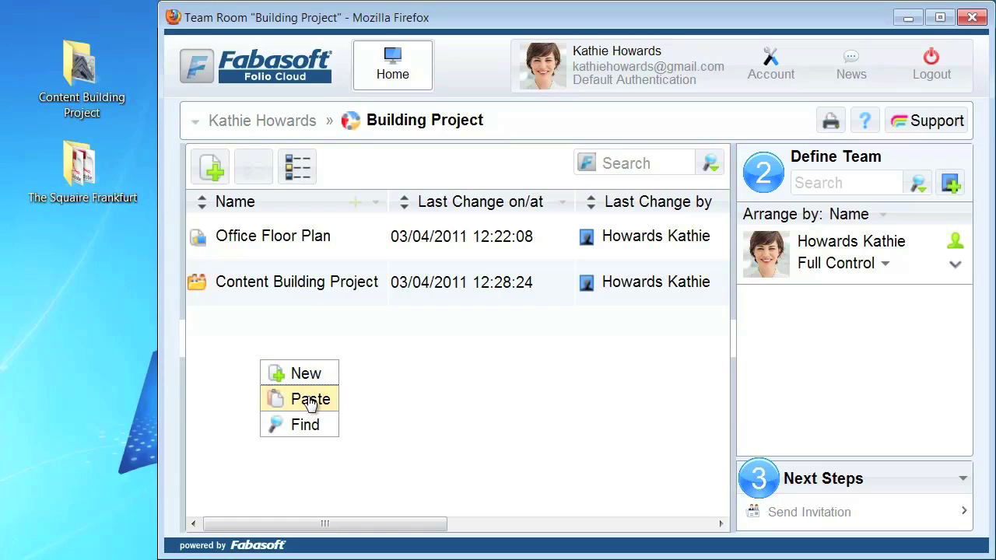
pyautogui.click(310, 400)
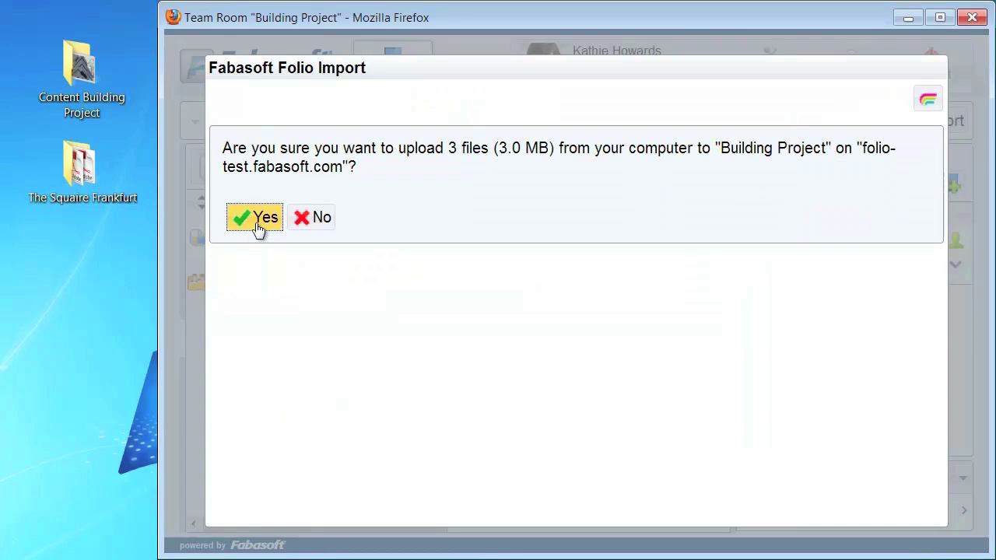
pyautogui.click(257, 221)
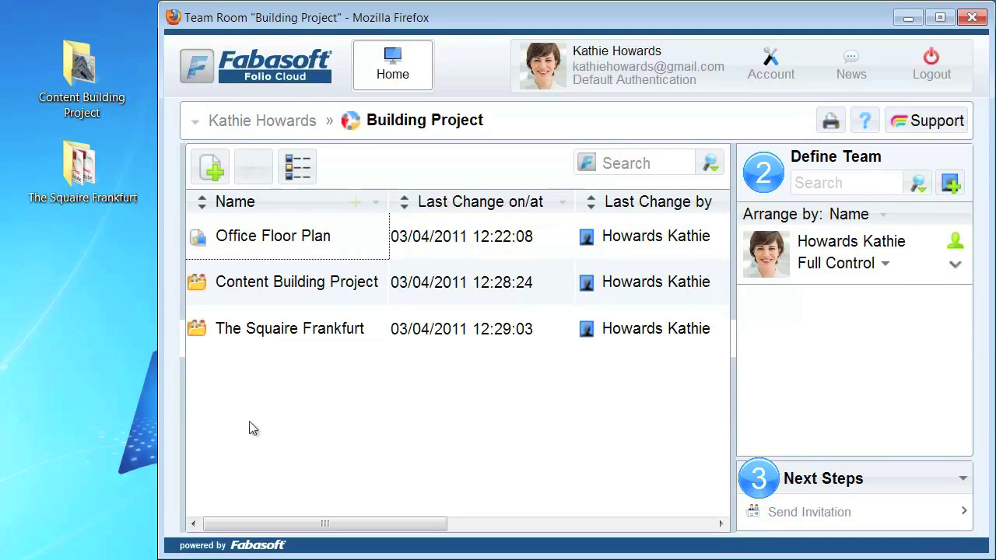
pyautogui.click(259, 331)
# View The Squaire Frankfurt's three PDFs, return to Building Project, and begin adding a team member.
pyautogui.doubleClick(259, 332)
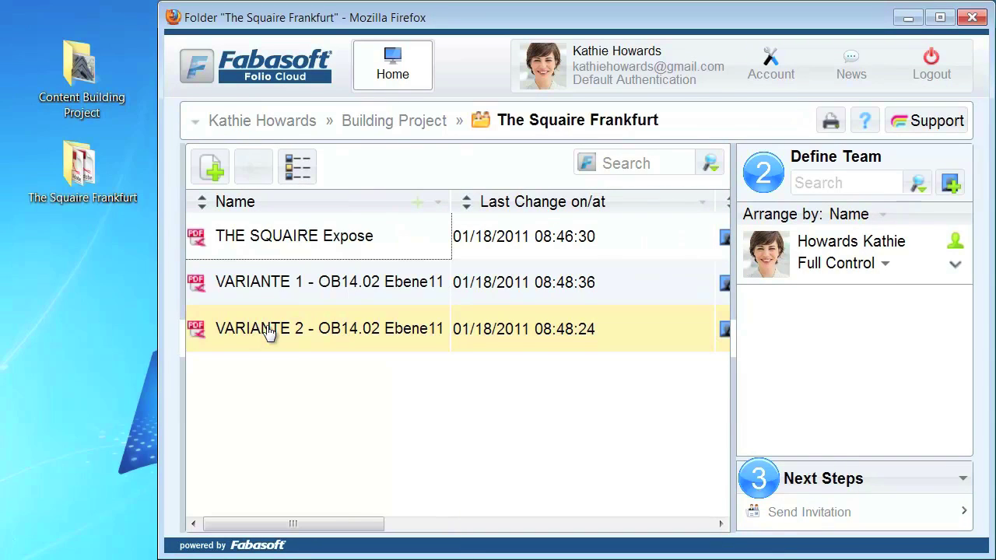
pyautogui.click(403, 123)
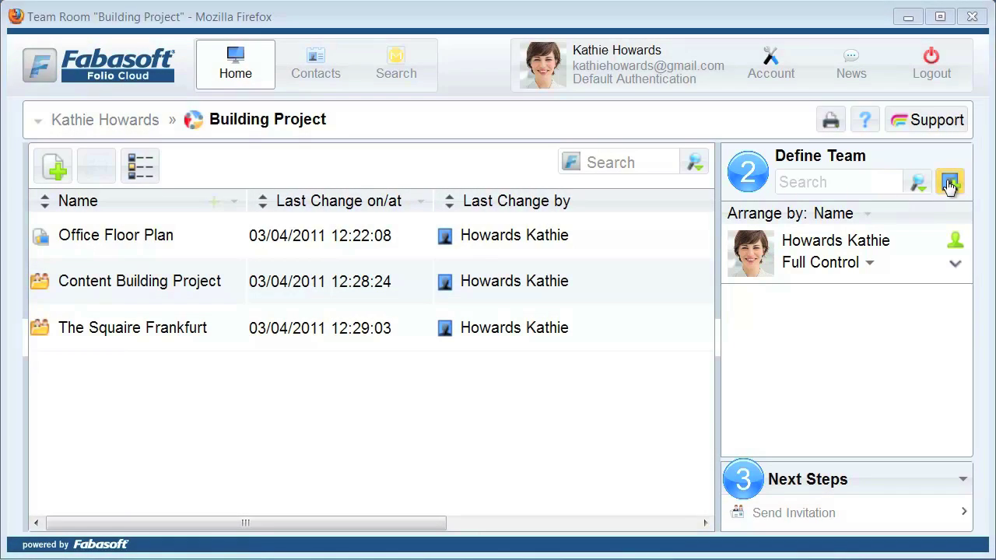
pyautogui.click(949, 184)
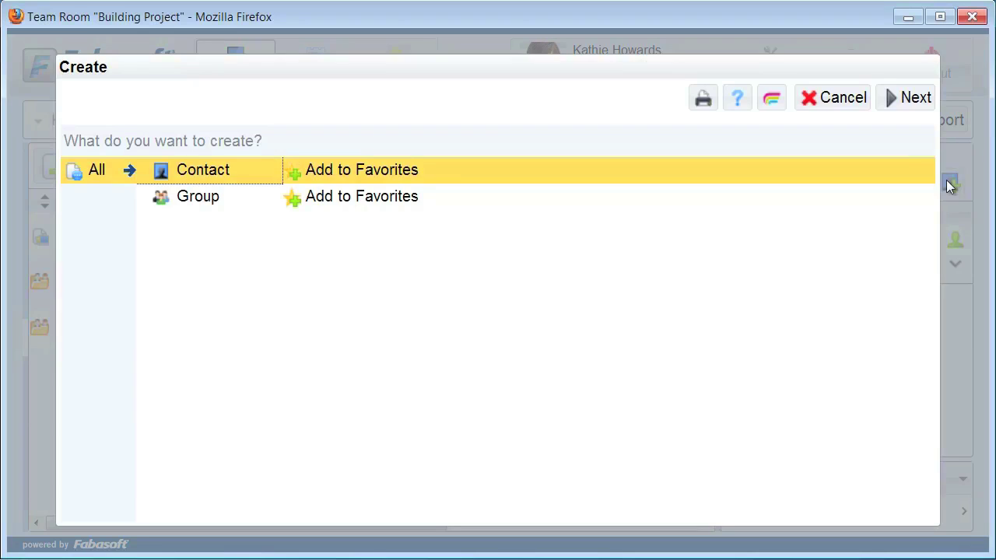
# Create a new contact, entering the colleague's e-mail address, first name and surname.
pyautogui.click(905, 104)
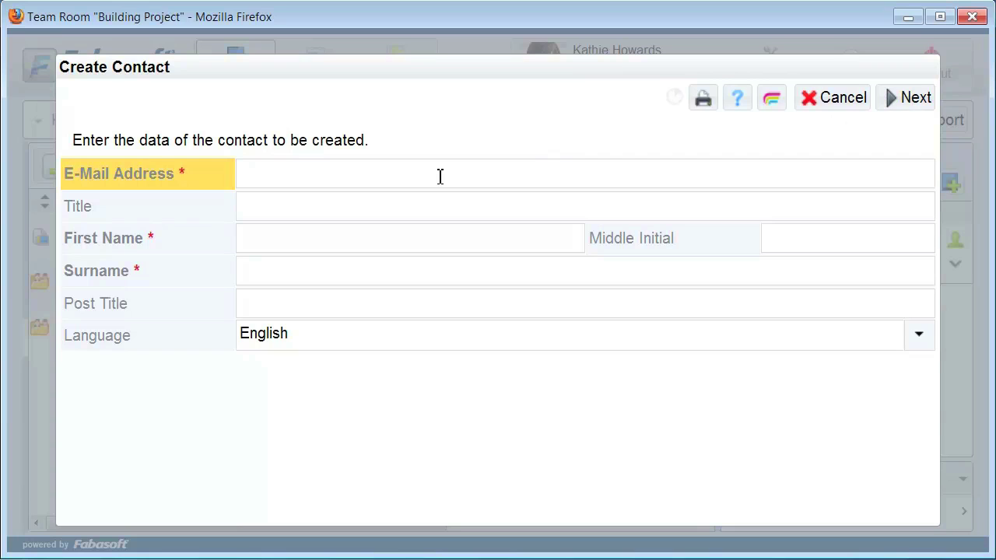
pyautogui.press('Tab')
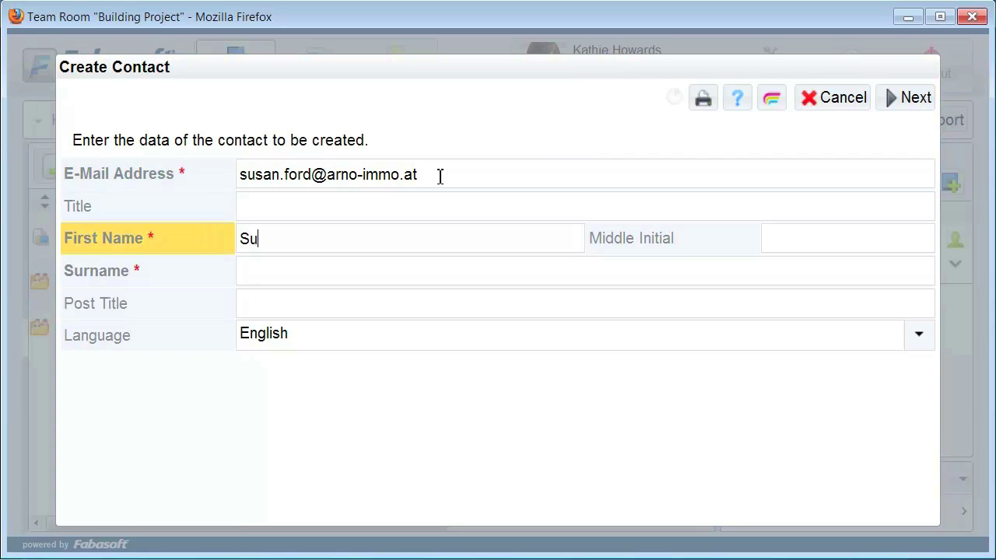
pyautogui.press('Tab')
pyautogui.press('Tab')
# Keep English as the contact's language and add them to the team.
pyautogui.click(342, 344)
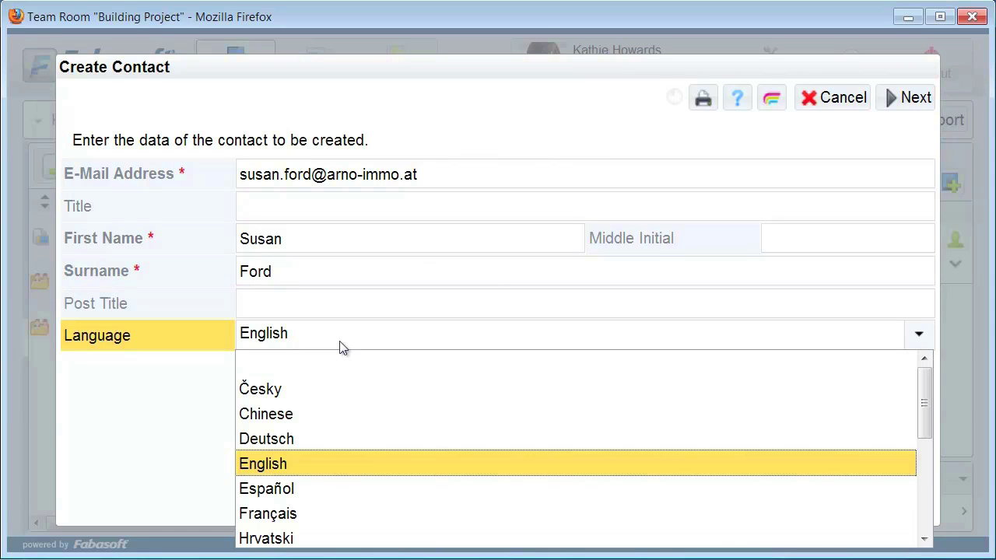
pyautogui.press('Down')
pyautogui.press('Down')
pyautogui.press('Down')
pyautogui.press('Down')
pyautogui.press('Down')
pyautogui.press('Down')
pyautogui.press('Down')
pyautogui.press('Down')
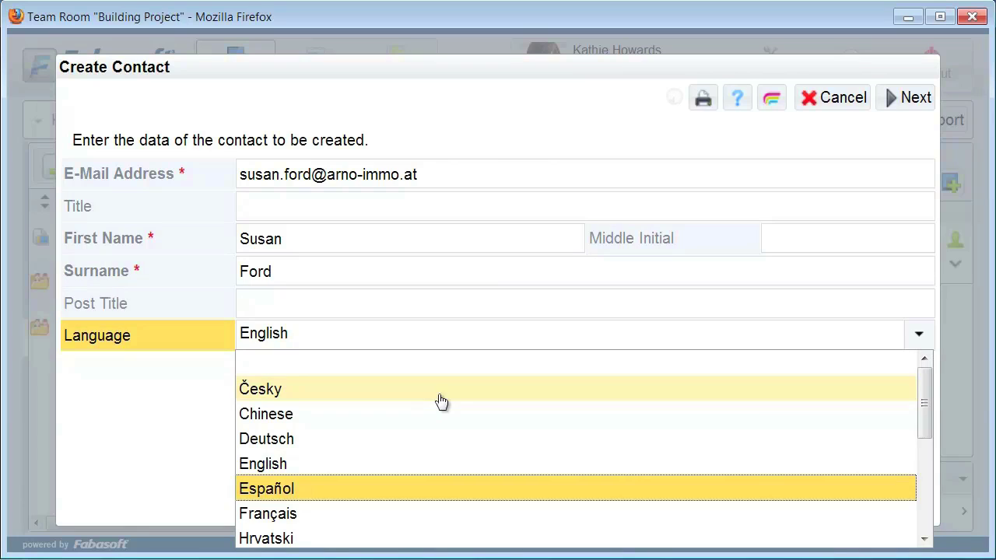
pyautogui.press('Down')
pyautogui.press('Down')
pyautogui.press('Down')
pyautogui.press('Down')
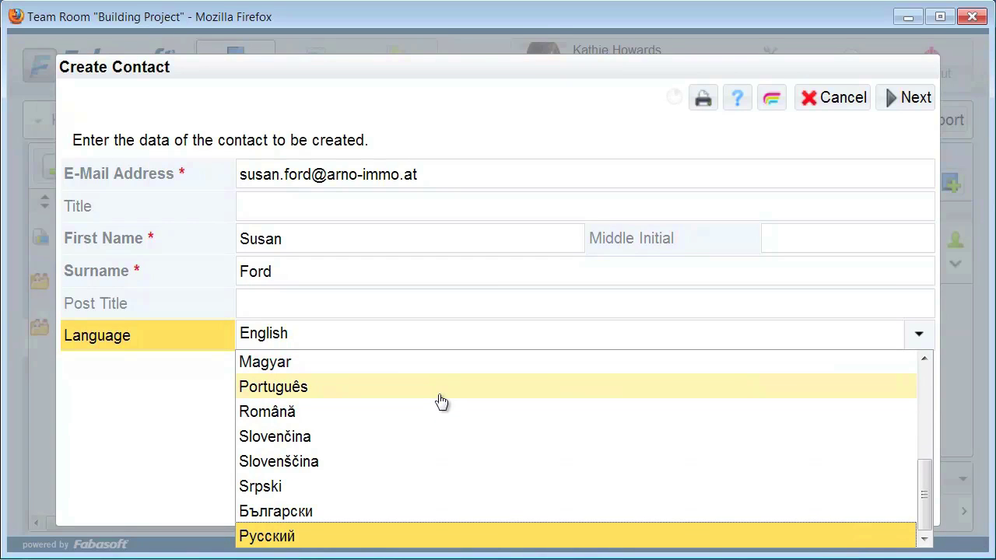
pyautogui.press('Up')
pyautogui.press('Up')
pyautogui.press('Up')
pyautogui.press('Up')
pyautogui.press('Up')
pyautogui.press('Up')
pyautogui.press('Up')
pyautogui.press('Up')
pyautogui.press('Up')
pyautogui.press('Up')
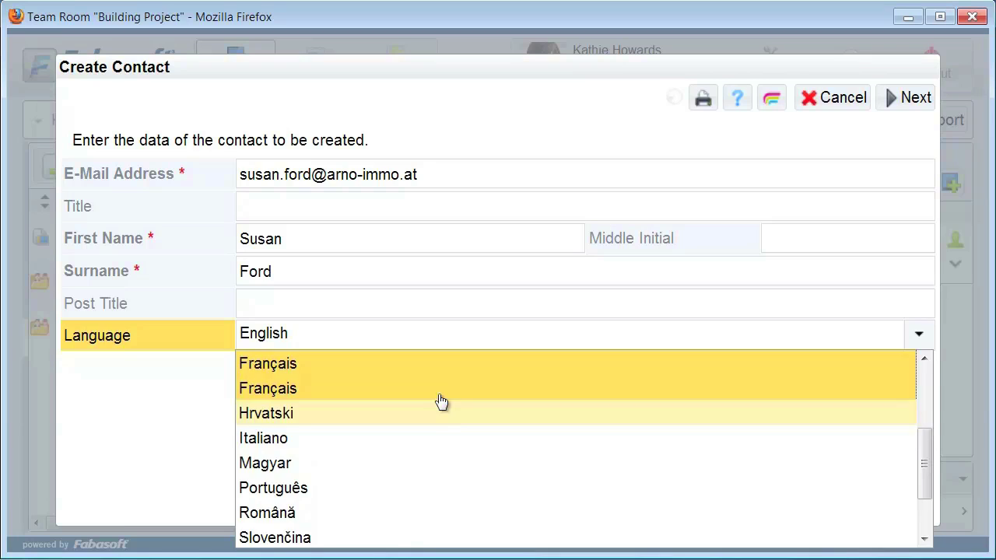
pyautogui.press('Up')
pyautogui.press('Up')
pyautogui.press('Up')
pyautogui.press('Up')
pyautogui.press('Up')
pyautogui.press('Up')
pyautogui.press('Down')
pyautogui.press('Down')
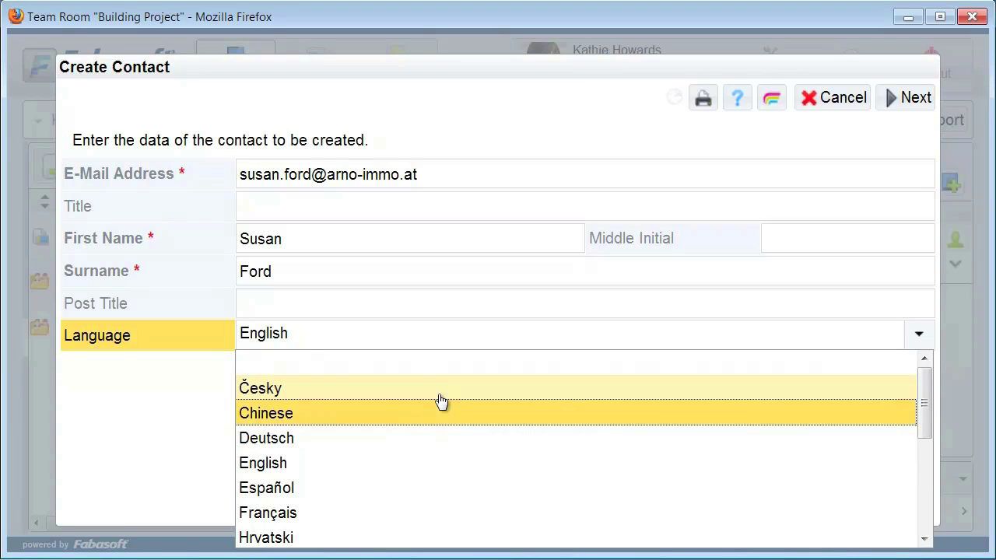
pyautogui.press('Down')
pyautogui.press('Down')
pyautogui.click(430, 464)
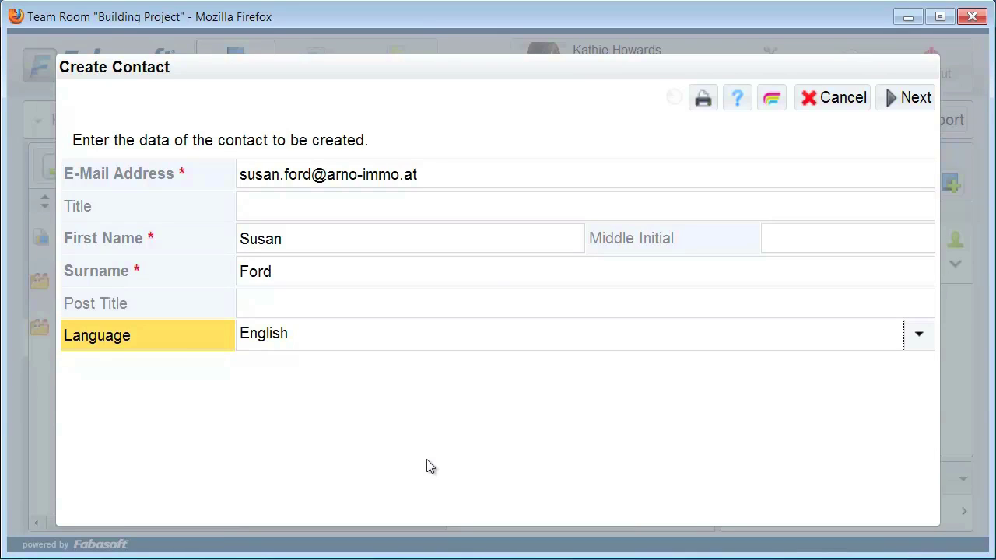
pyautogui.click(910, 99)
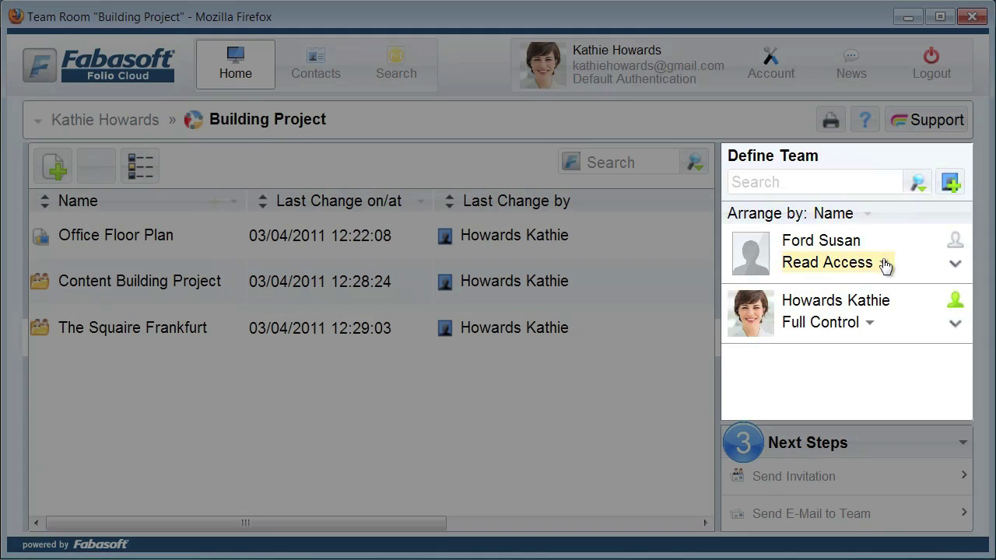
# Raise the new member's permission from Read Access to Change Access.
pyautogui.click(884, 264)
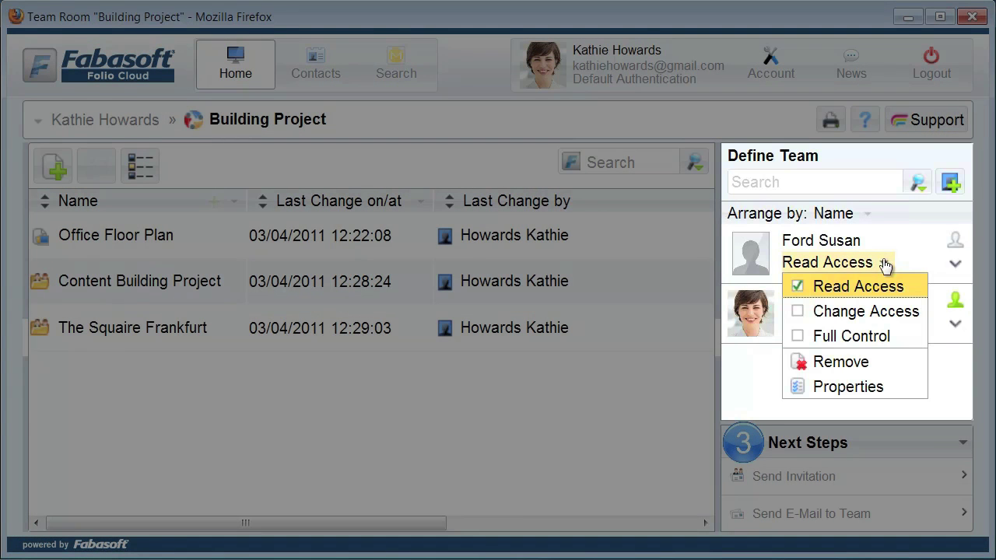
pyautogui.click(867, 316)
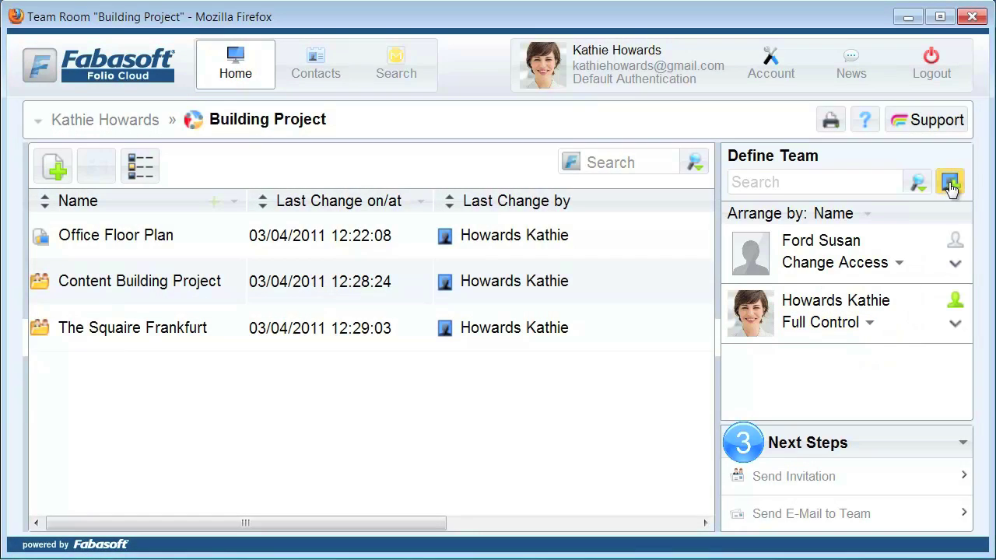
# Add another new contact with their e-mail address, first name and surname to the team.
pyautogui.click(950, 183)
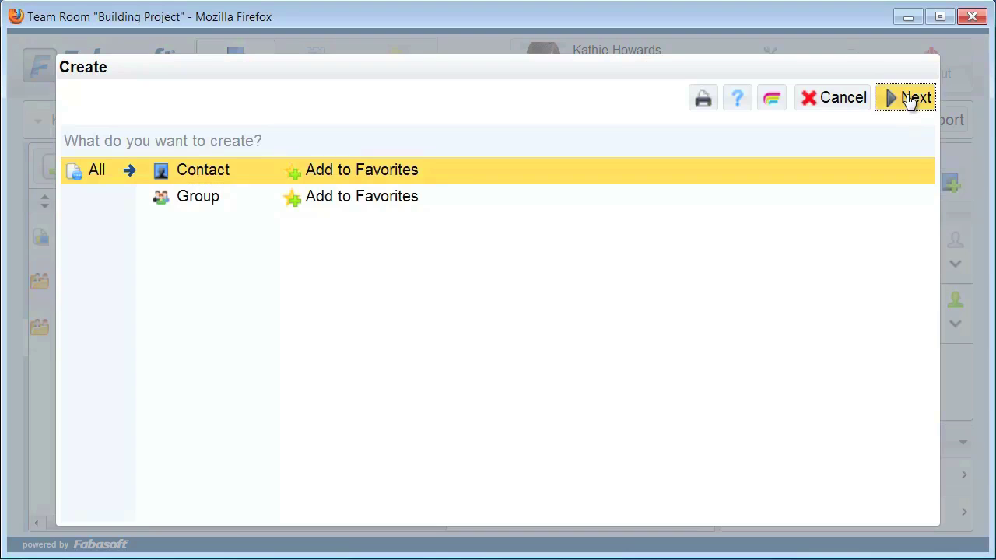
pyautogui.click(909, 99)
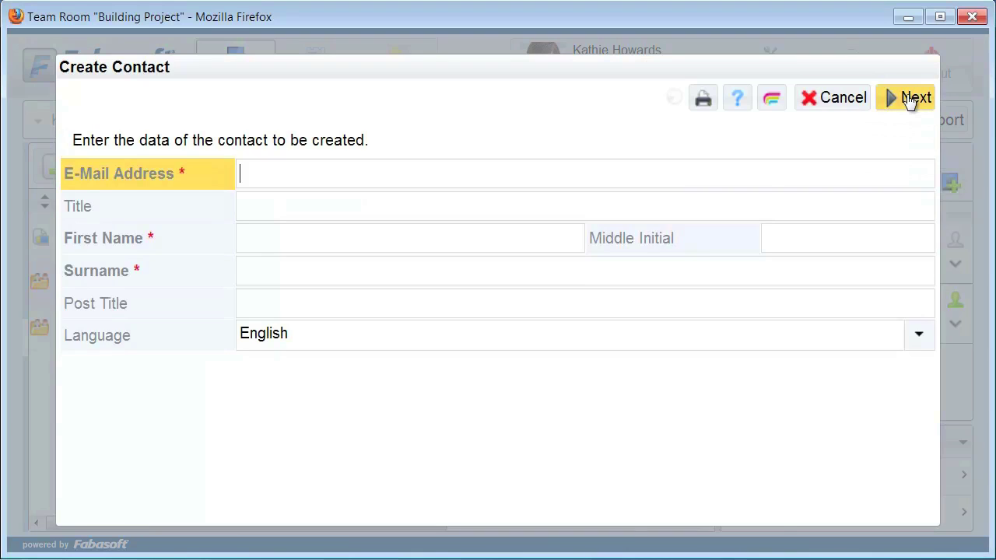
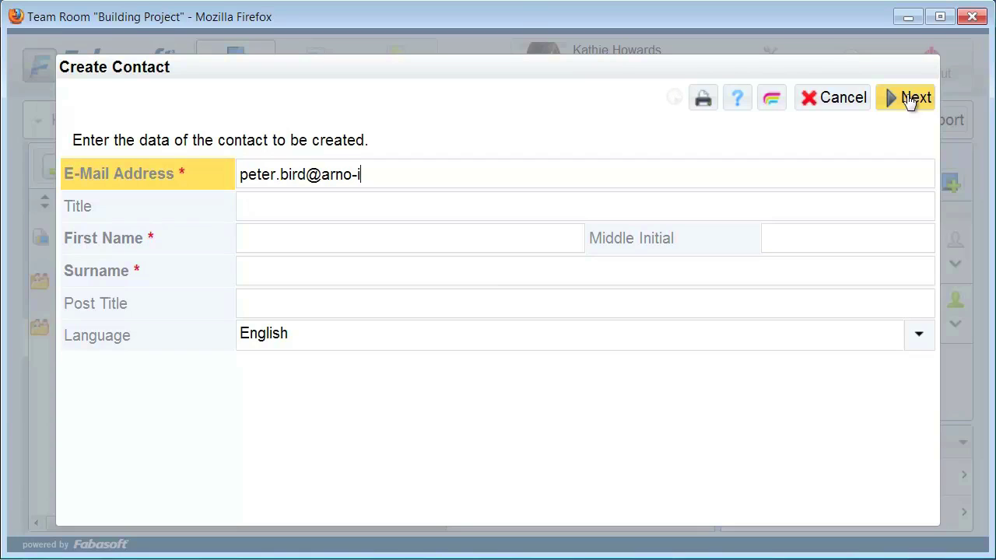
pyautogui.press('Tab')
pyautogui.press('Tab')
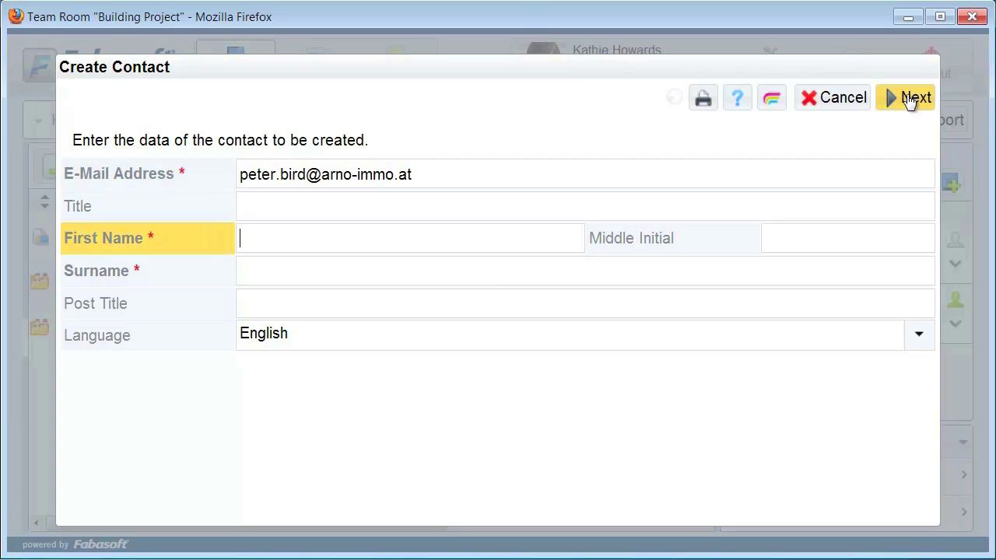
pyautogui.press('Tab')
pyautogui.press('Tab')
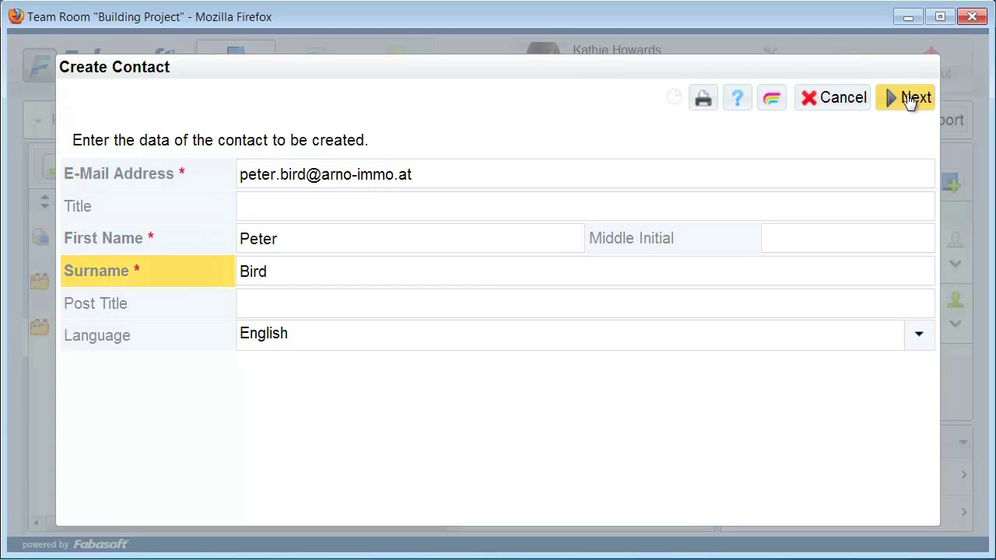
pyautogui.click(908, 98)
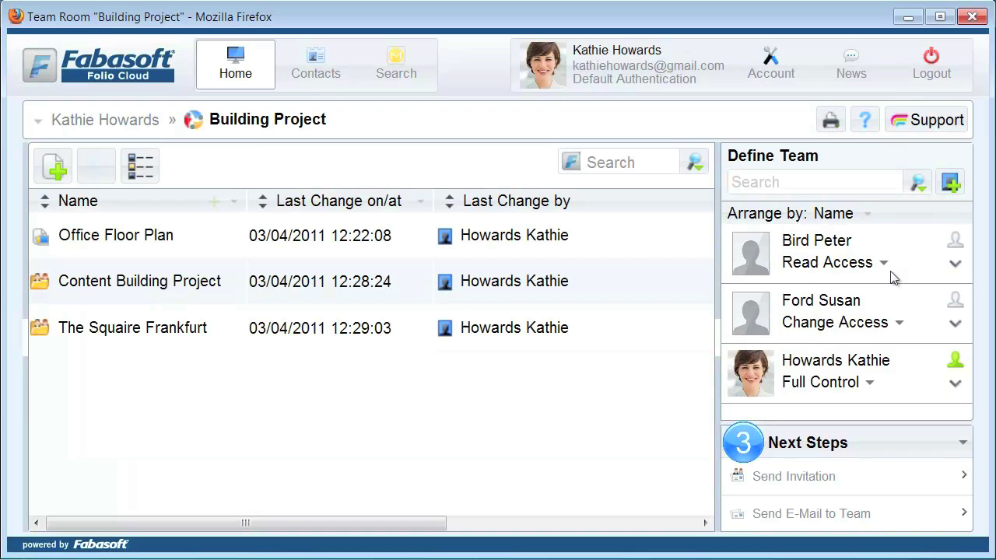
# Switch the second invited member's access level from Read Access to Change Access.
pyautogui.click(883, 262)
pyautogui.click(879, 312)
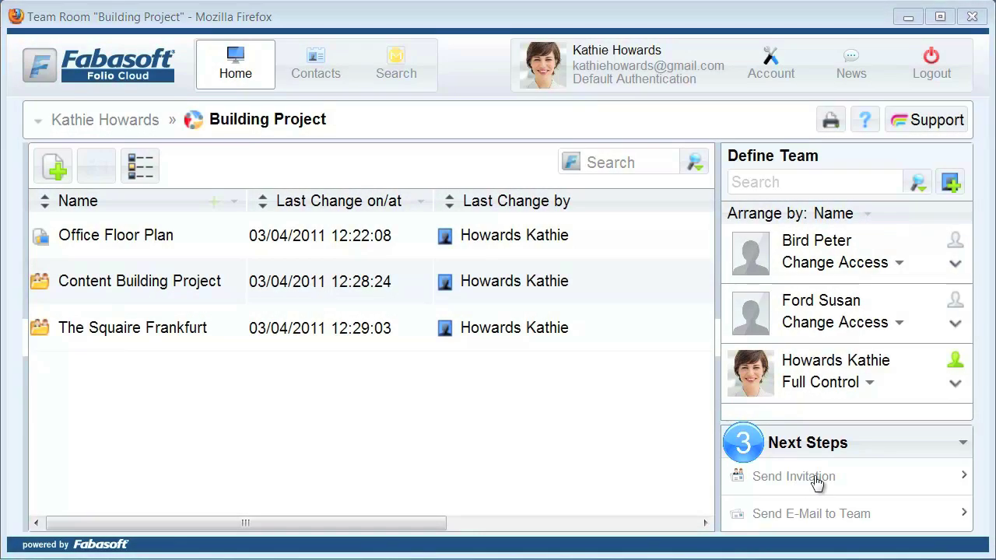
# Start the team room invitation and enter the new recipient's e-mail address in To.
pyautogui.click(811, 480)
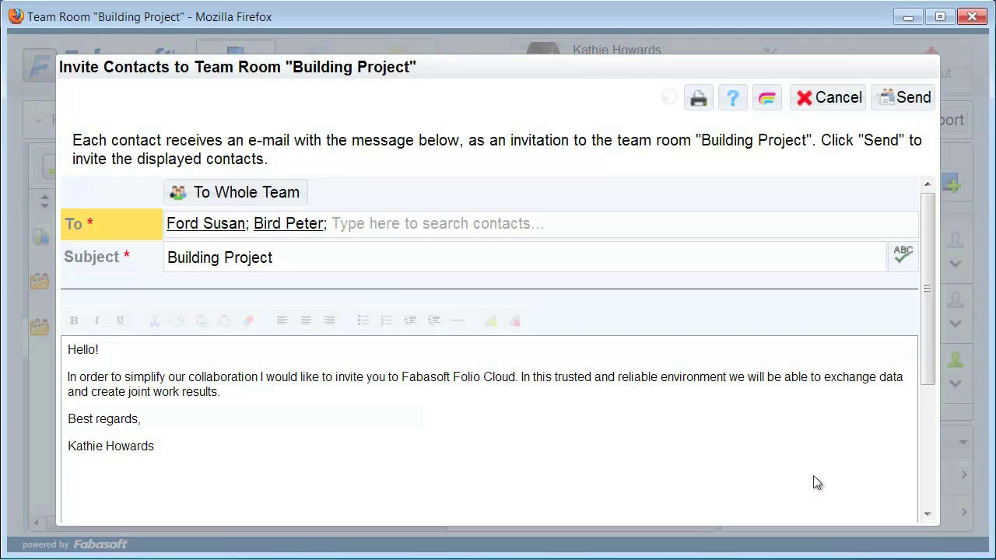
pyautogui.click(335, 226)
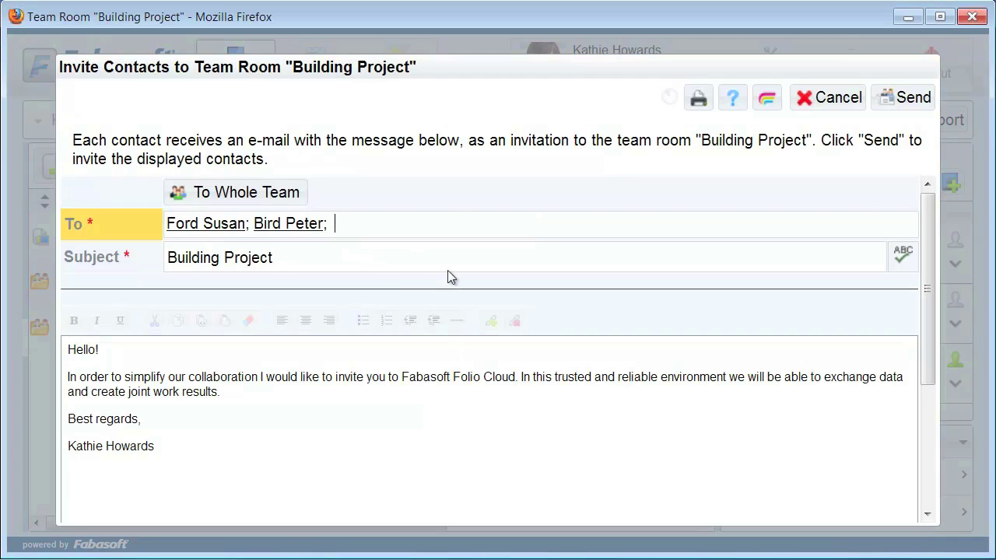
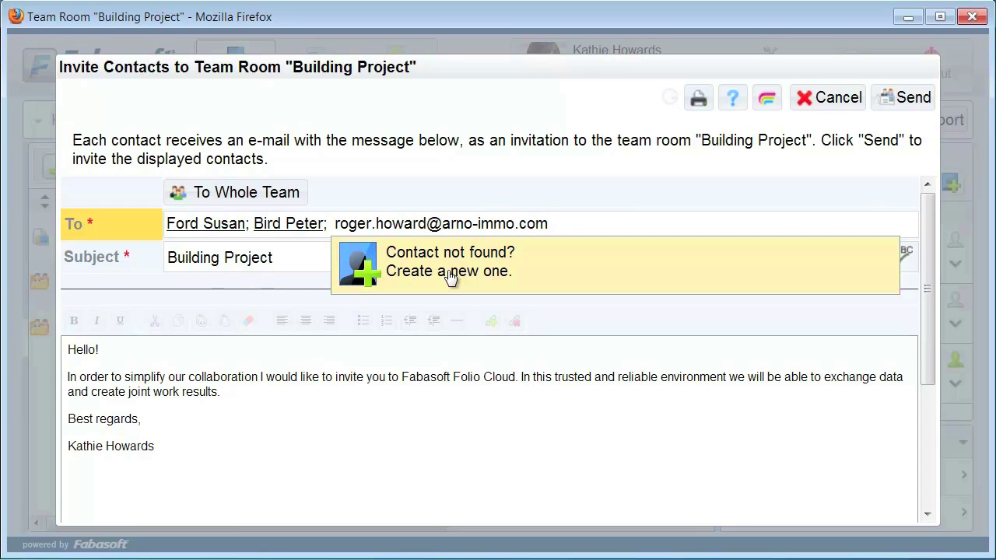
# Create a new contact for that address with the person's first name and surname.
pyautogui.click(449, 273)
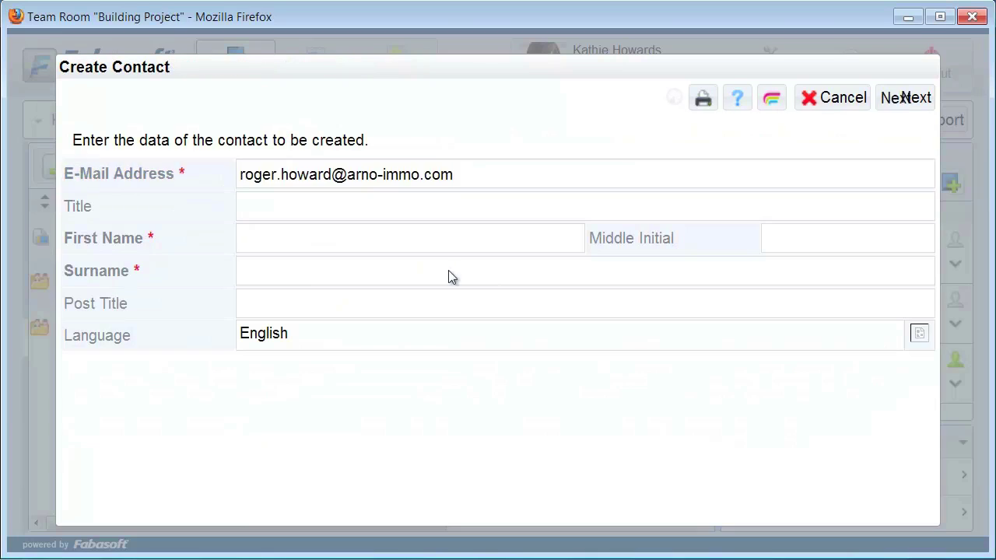
pyautogui.click(407, 241)
pyautogui.press('Tab')
pyautogui.press('Tab')
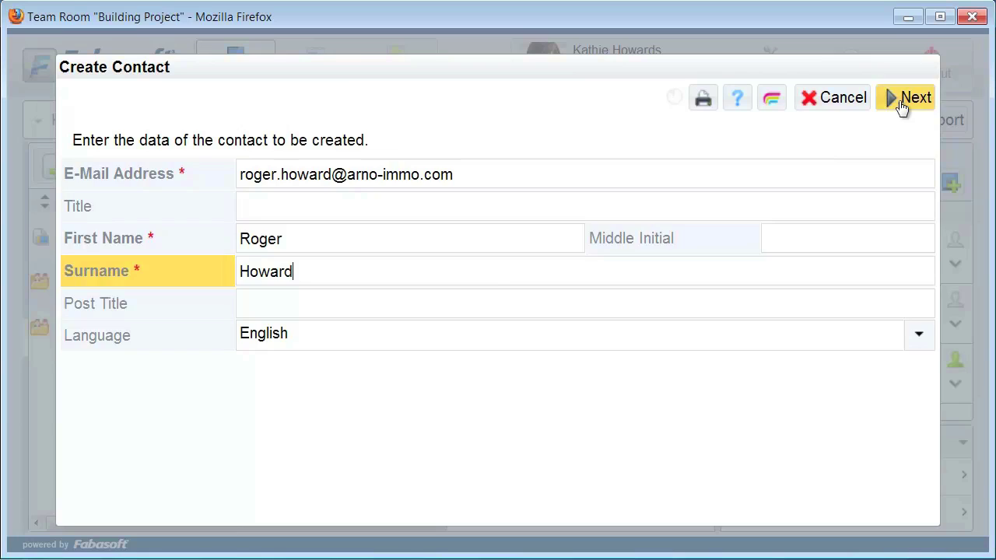
pyautogui.click(903, 101)
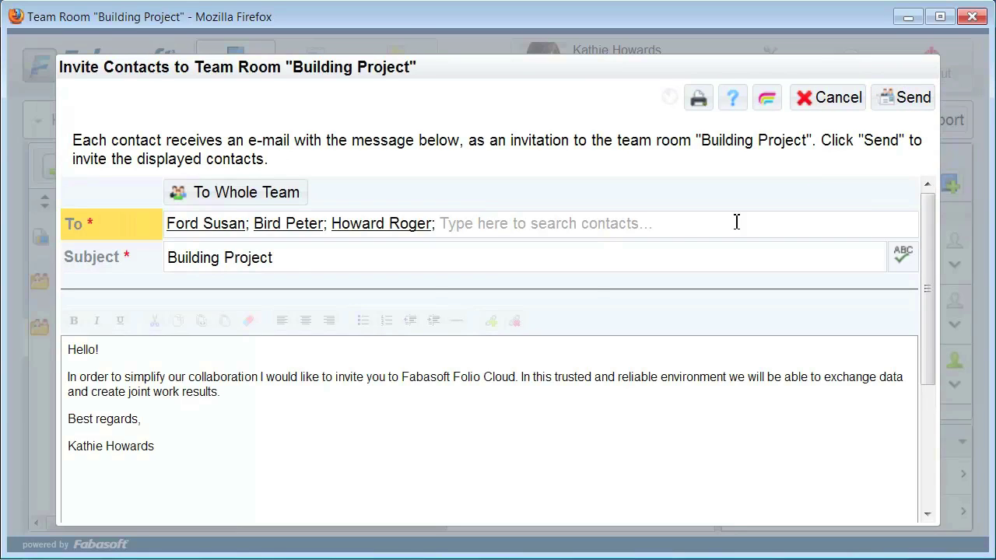
# Prefix the subject with 'Our New', bold 'our collaboration' in the message, and send.
pyautogui.click(297, 267)
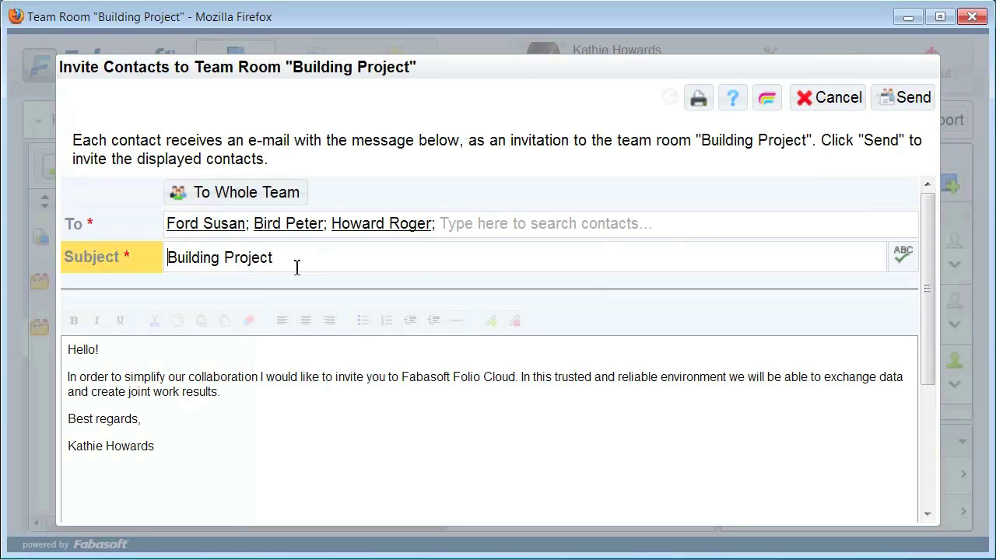
pyautogui.write('Our New')
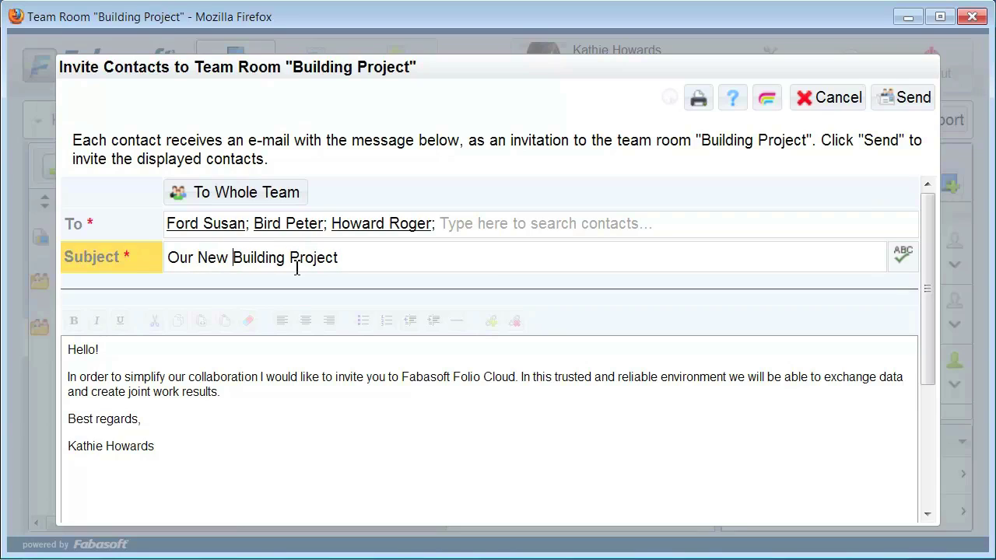
pyautogui.click(225, 393)
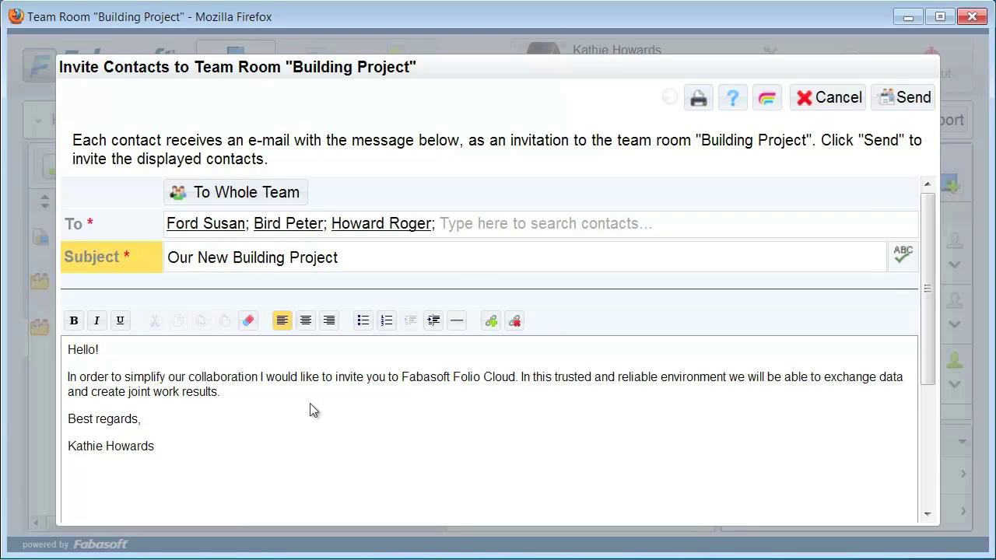
pyautogui.press('Up')
pyautogui.hotkey('ctrl', 'Left')
pyautogui.hotkey('ctrl', 'shift', 'Right')
pyautogui.hotkey('ctrl', 'shift', 'Right')
pyautogui.hotkey('shift', 'Left')
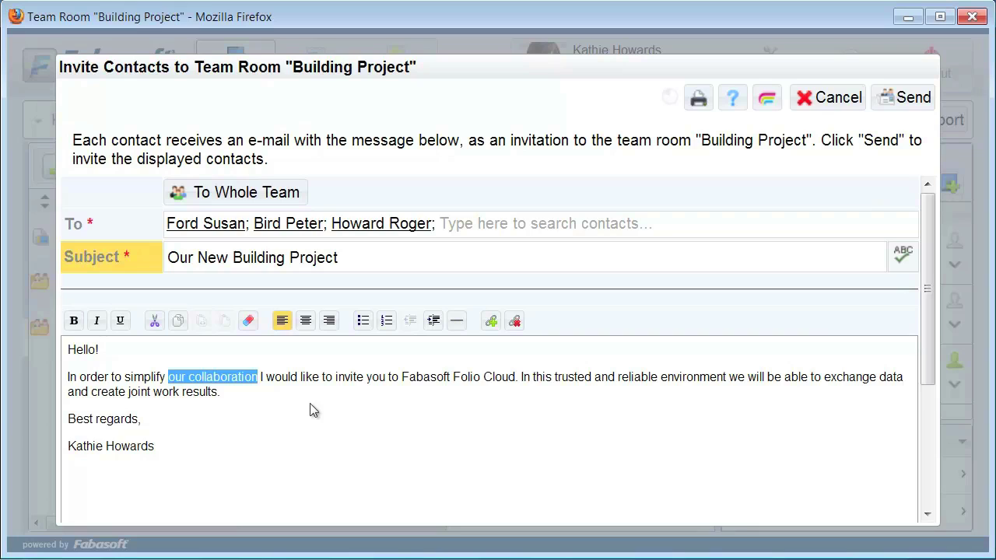
pyautogui.click(74, 321)
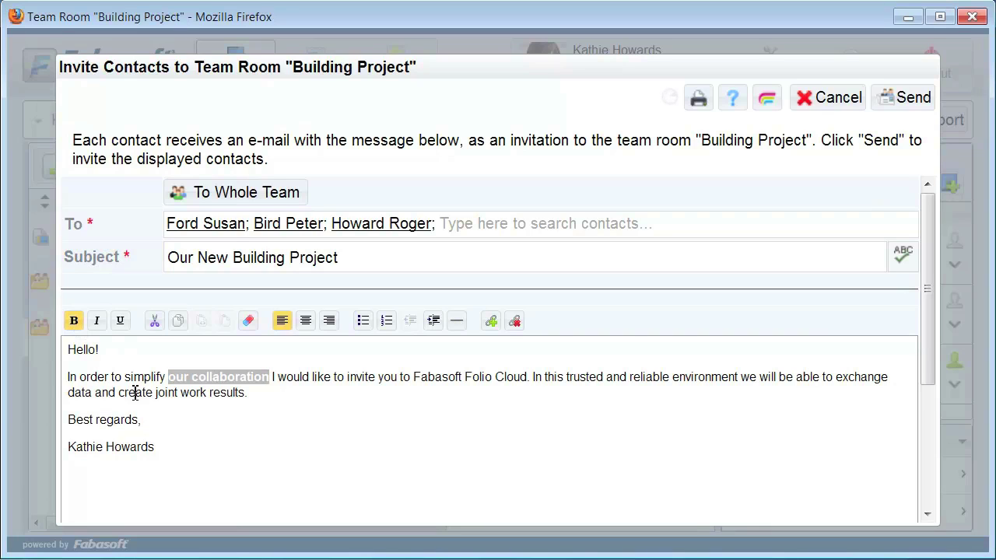
pyautogui.click(280, 453)
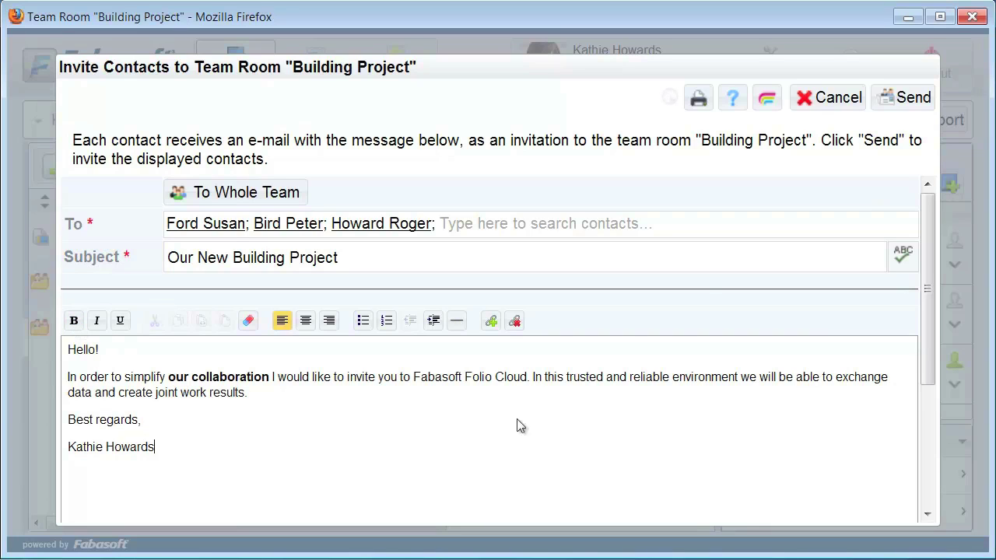
pyautogui.click(904, 100)
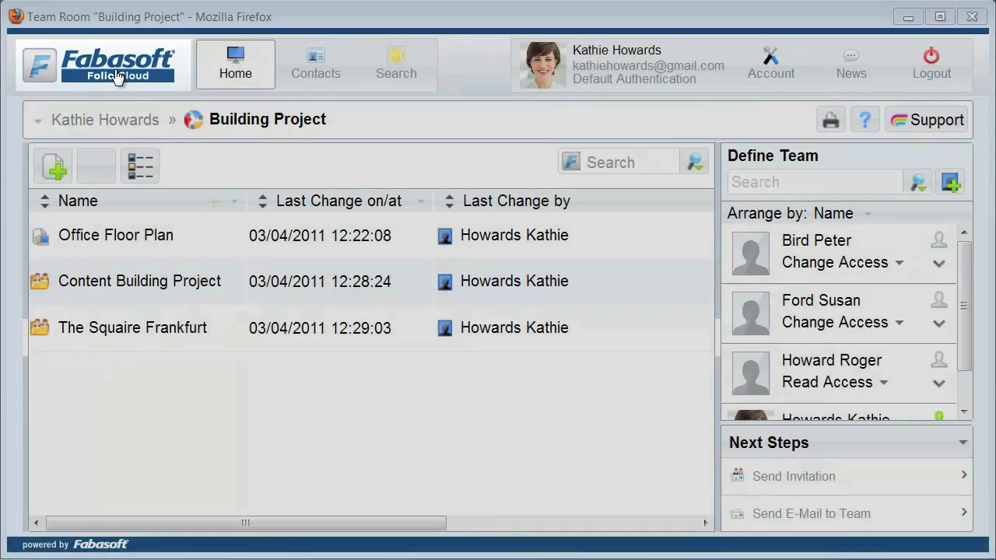
# Choose the Teamroom Logo image from Content Building Project as the header logo file.
pyautogui.click(115, 70)
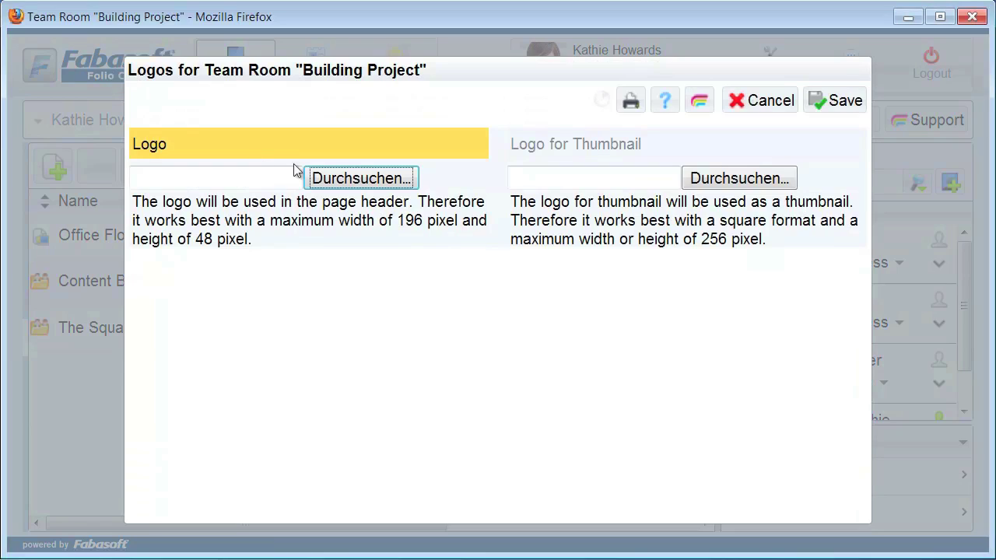
pyautogui.click(336, 178)
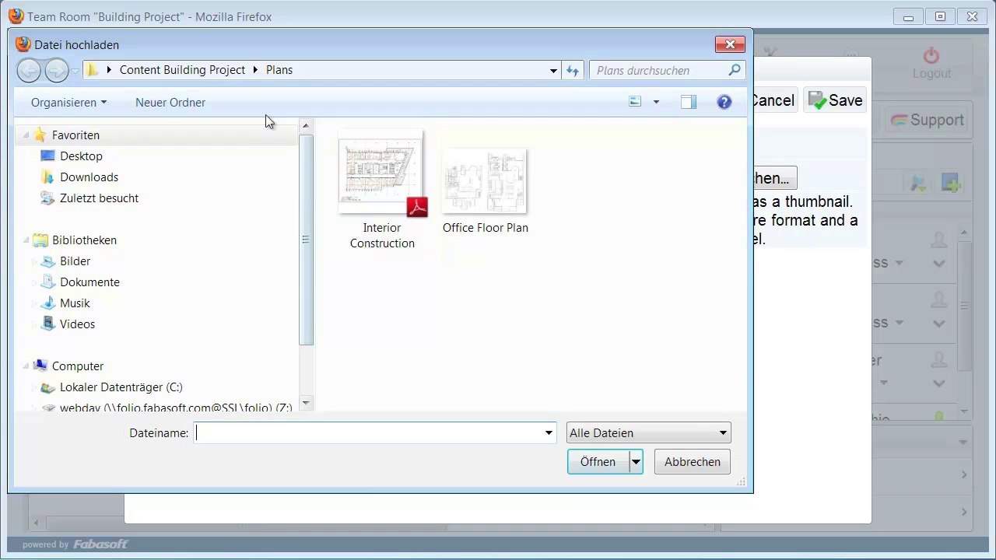
pyautogui.click(225, 72)
pyautogui.click(359, 224)
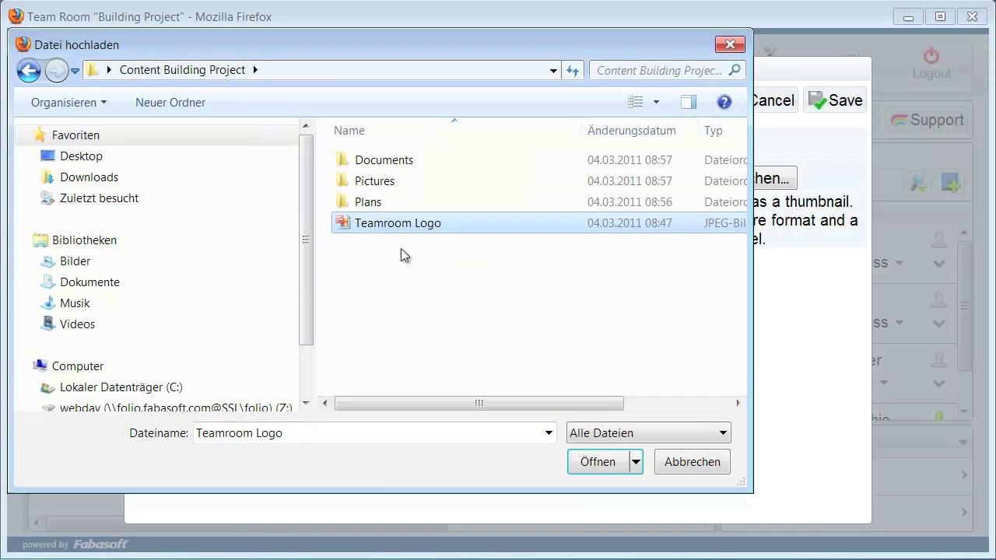
pyautogui.click(597, 462)
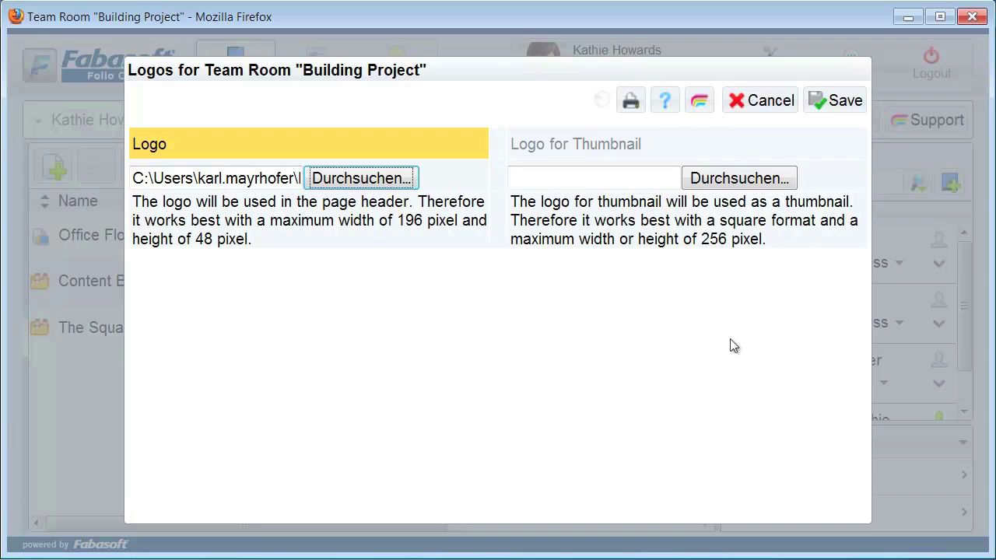
pyautogui.click(827, 110)
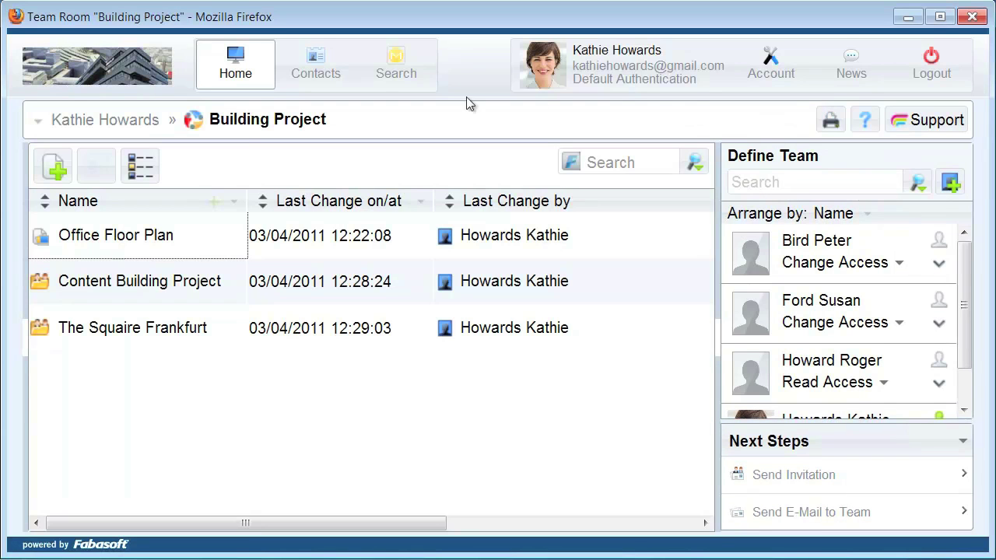